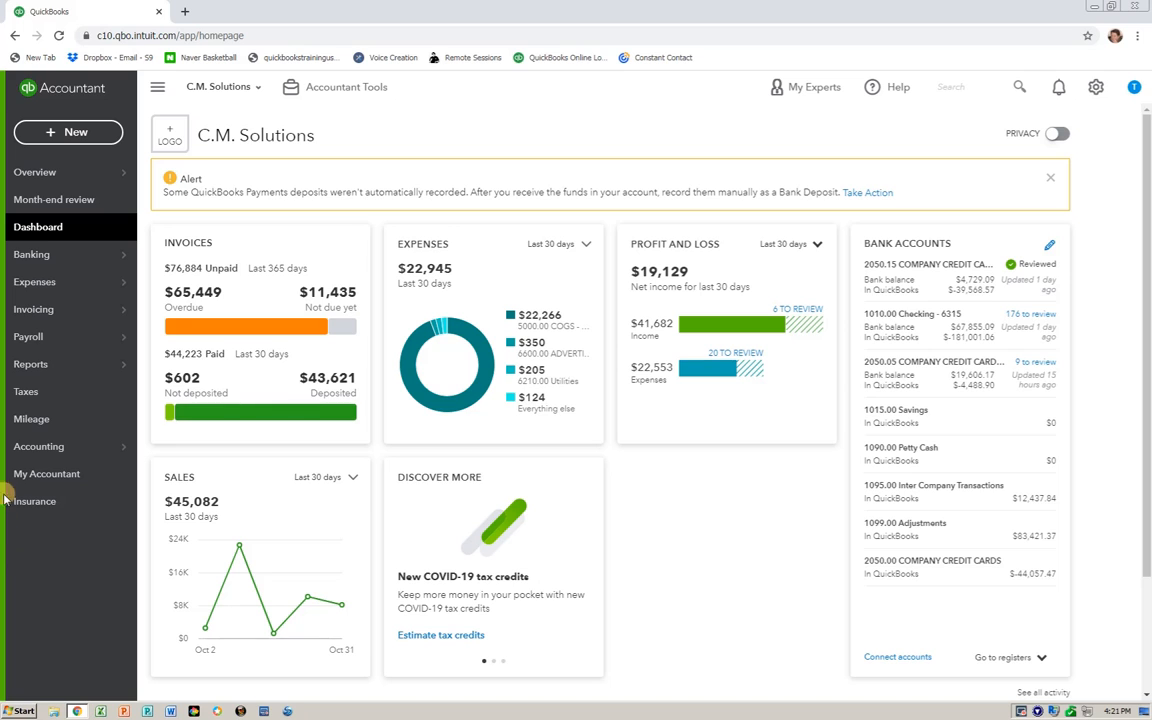
- View the bank transactions page and the account reconciliation page, reloading the latter
click(65, 253)
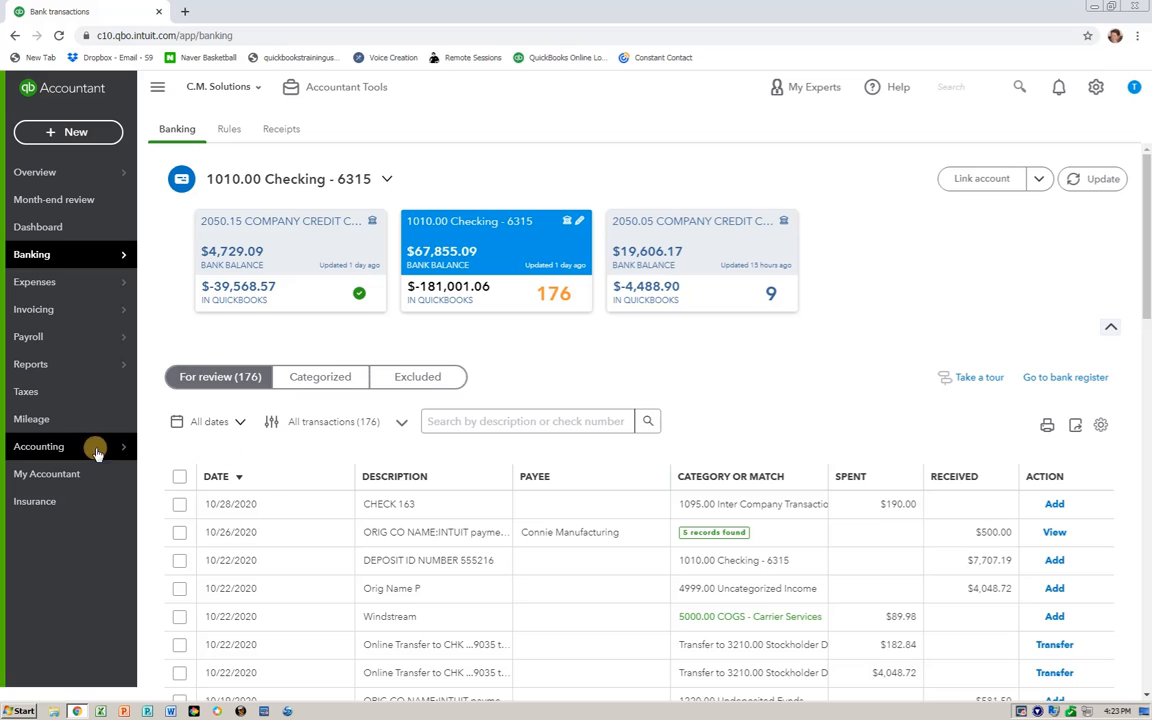
click(66, 455)
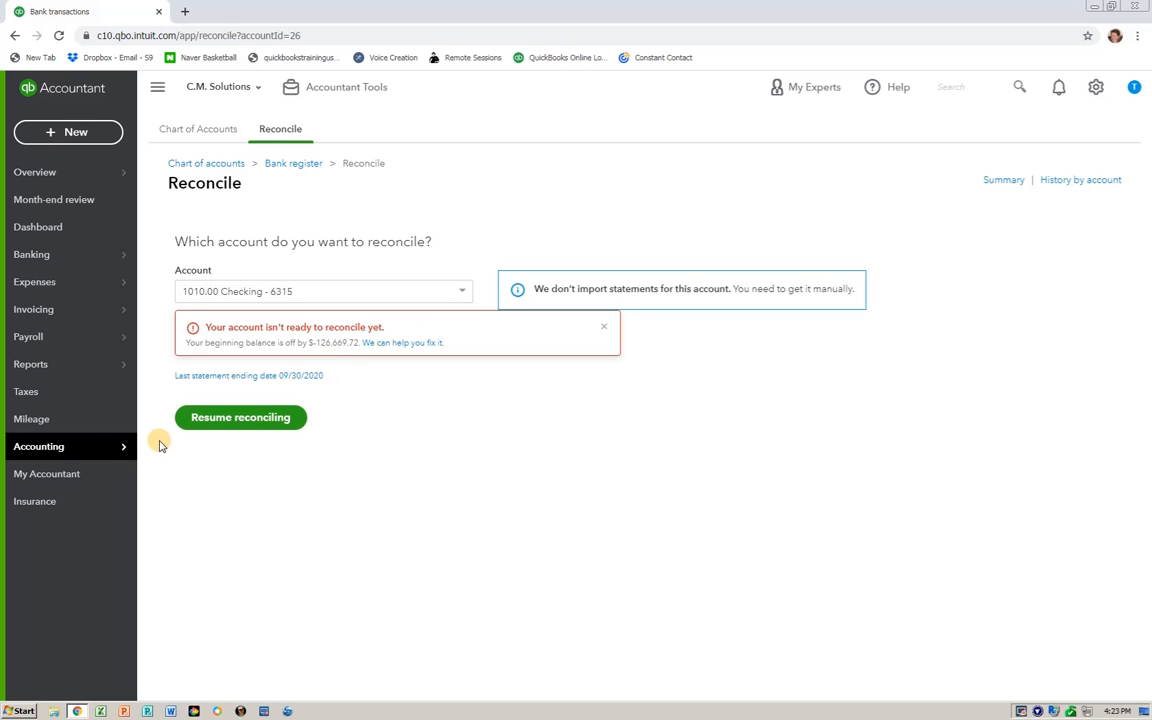
click(120, 446)
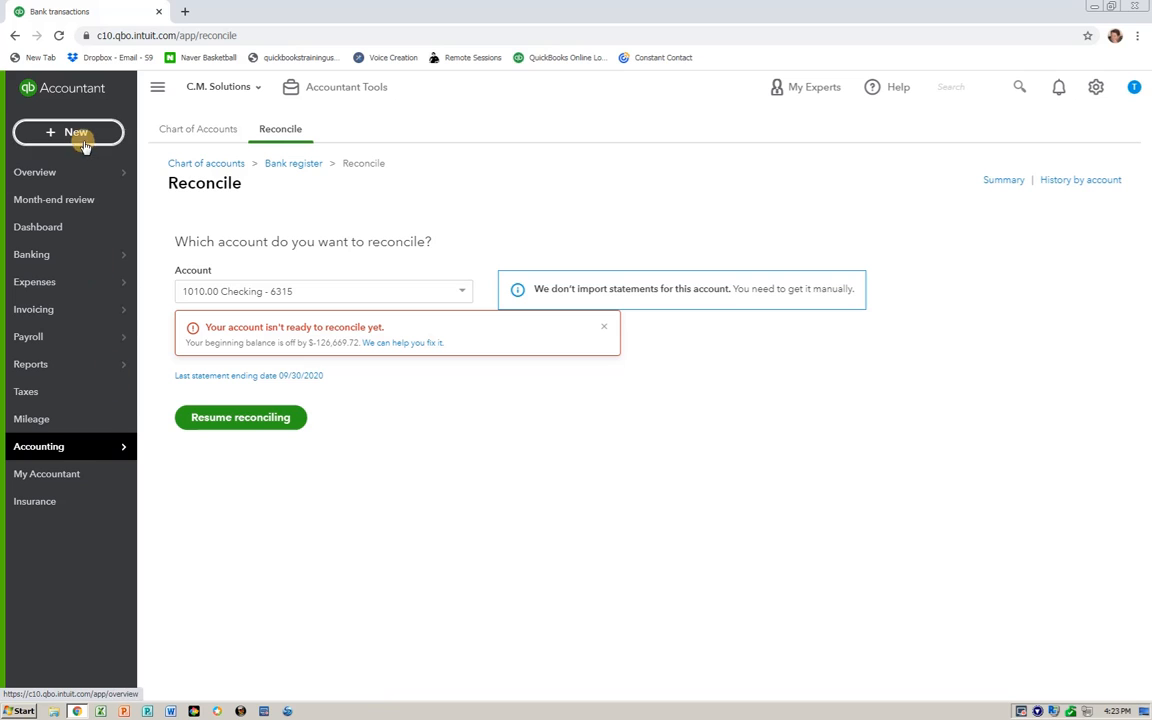
click(58, 37)
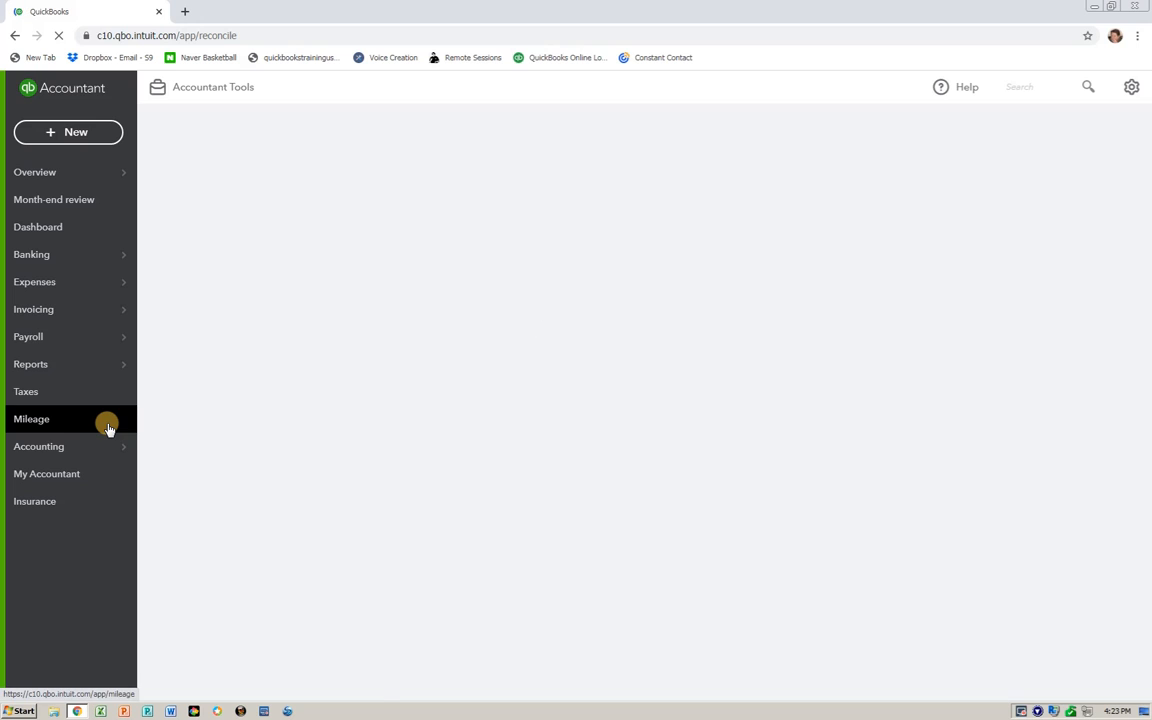
- Open the register of the 1010.00 Checking account from the chart of accounts
mouse_move(100, 445)
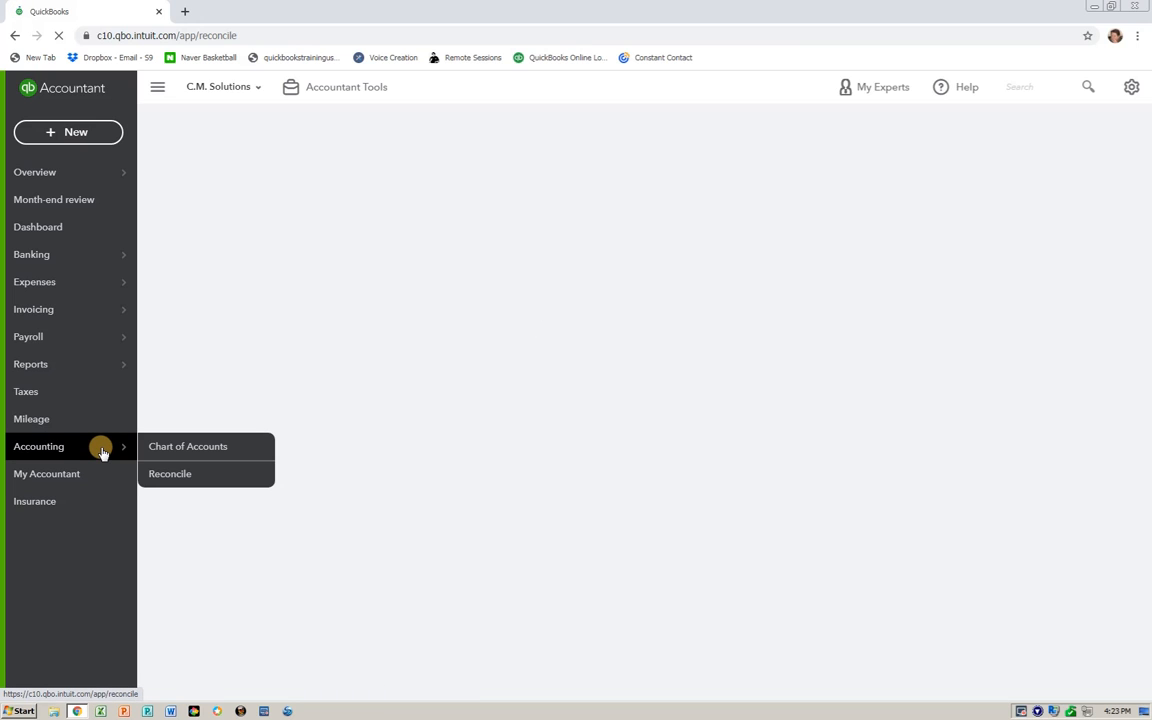
click(192, 449)
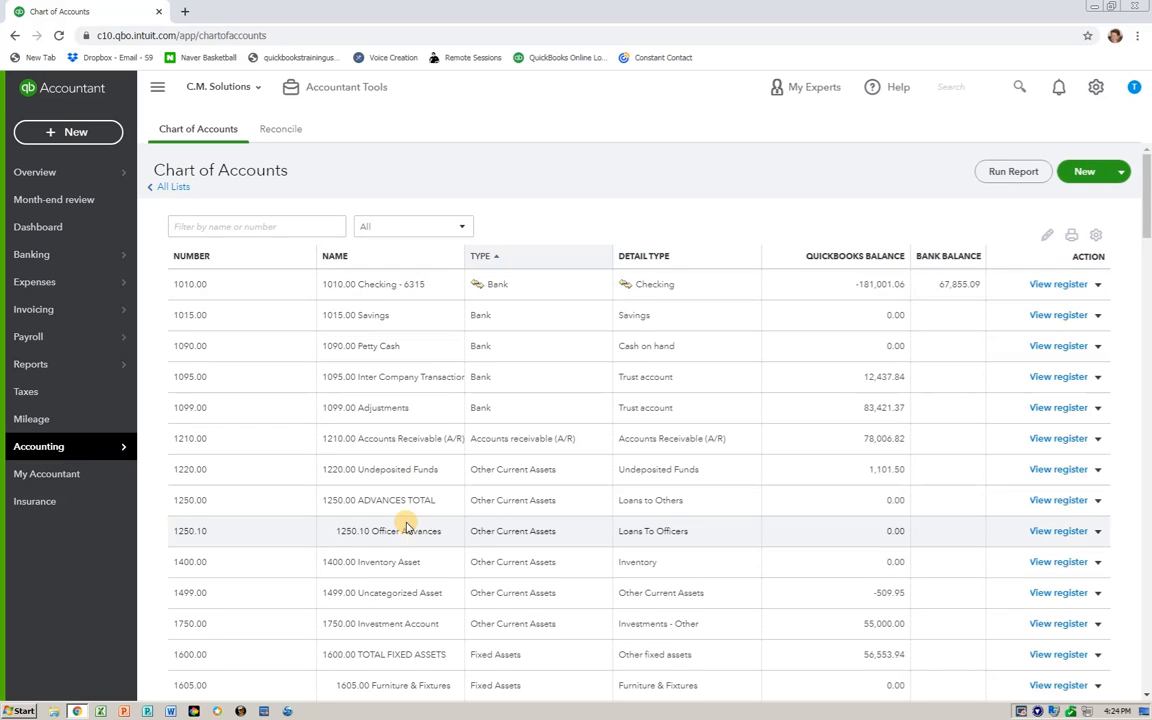
click(1068, 286)
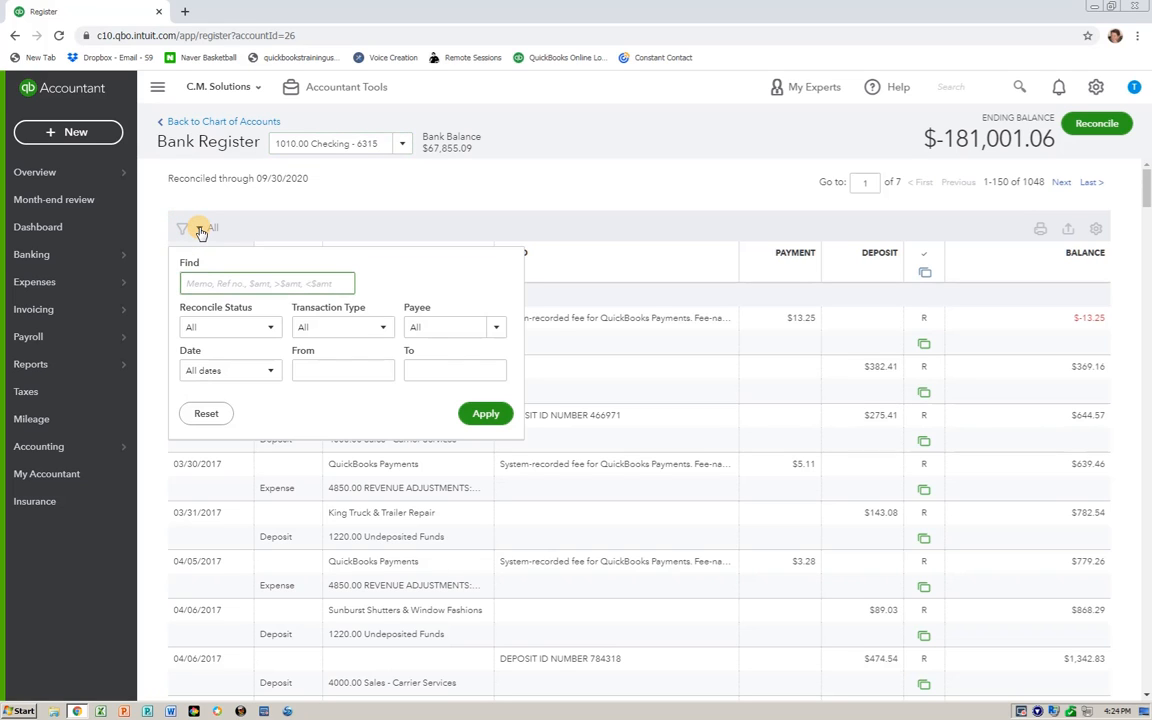
- Filter the checking register to transactions dated from 01/01/2019 to 12/31/2020
click(309, 369)
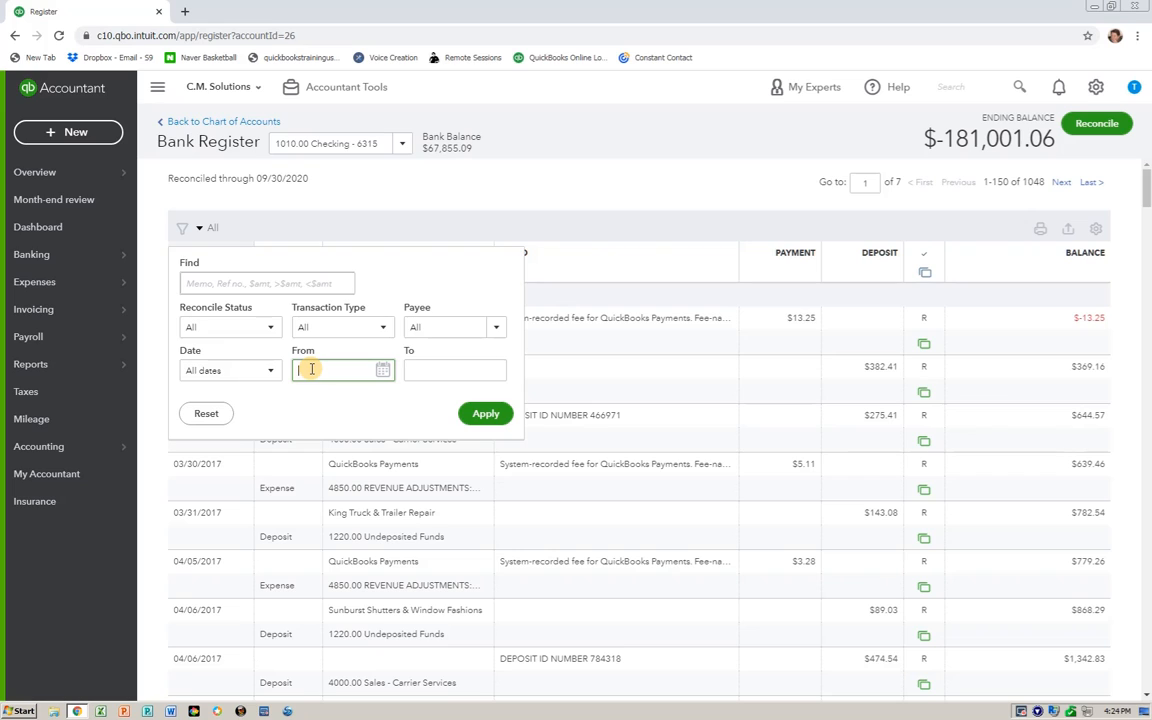
text(01/19)
key(Tab)
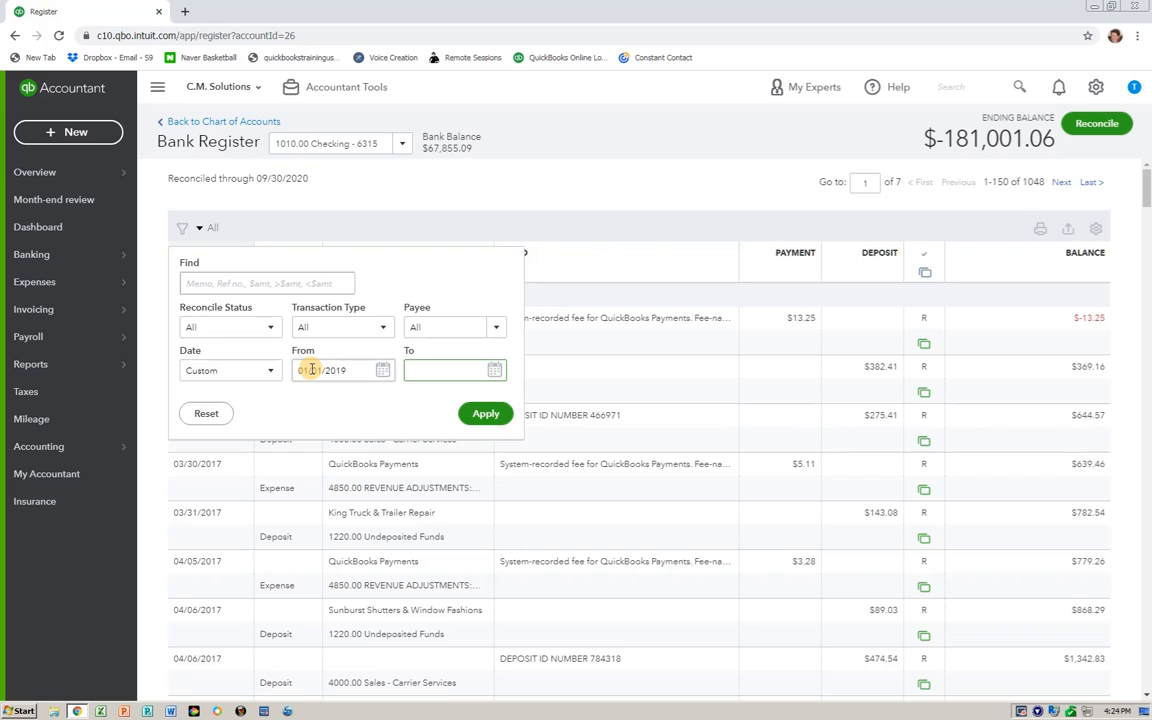
text(123120)
key(Tab)
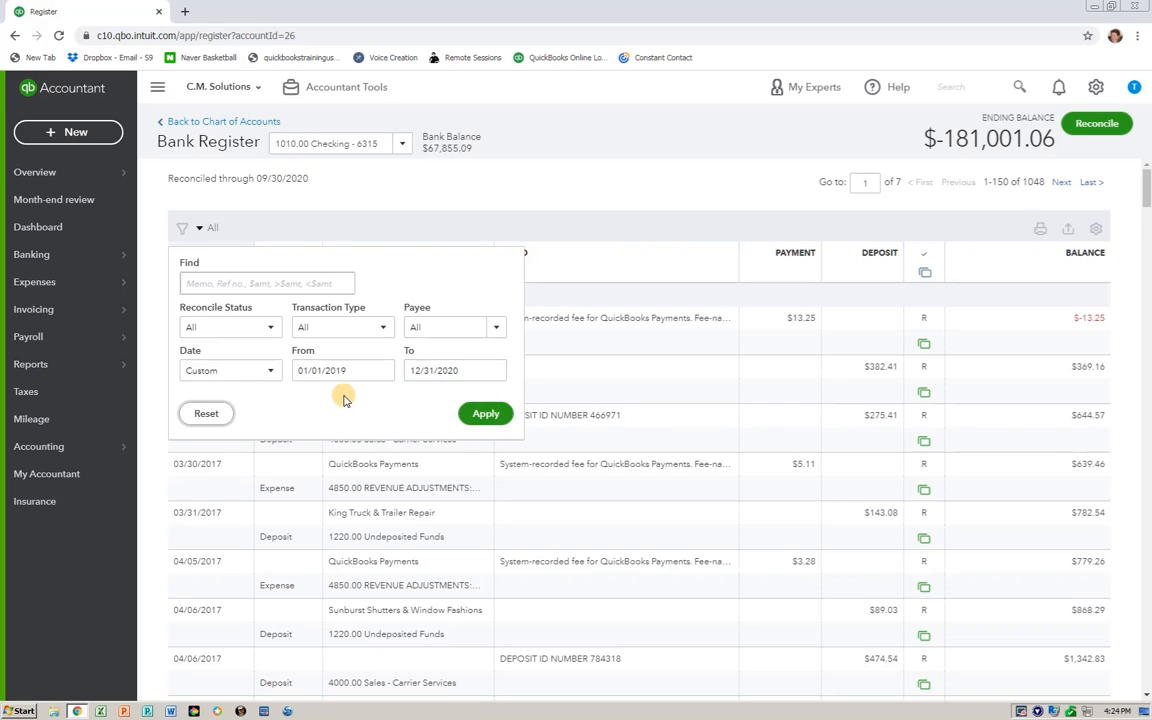
click(485, 415)
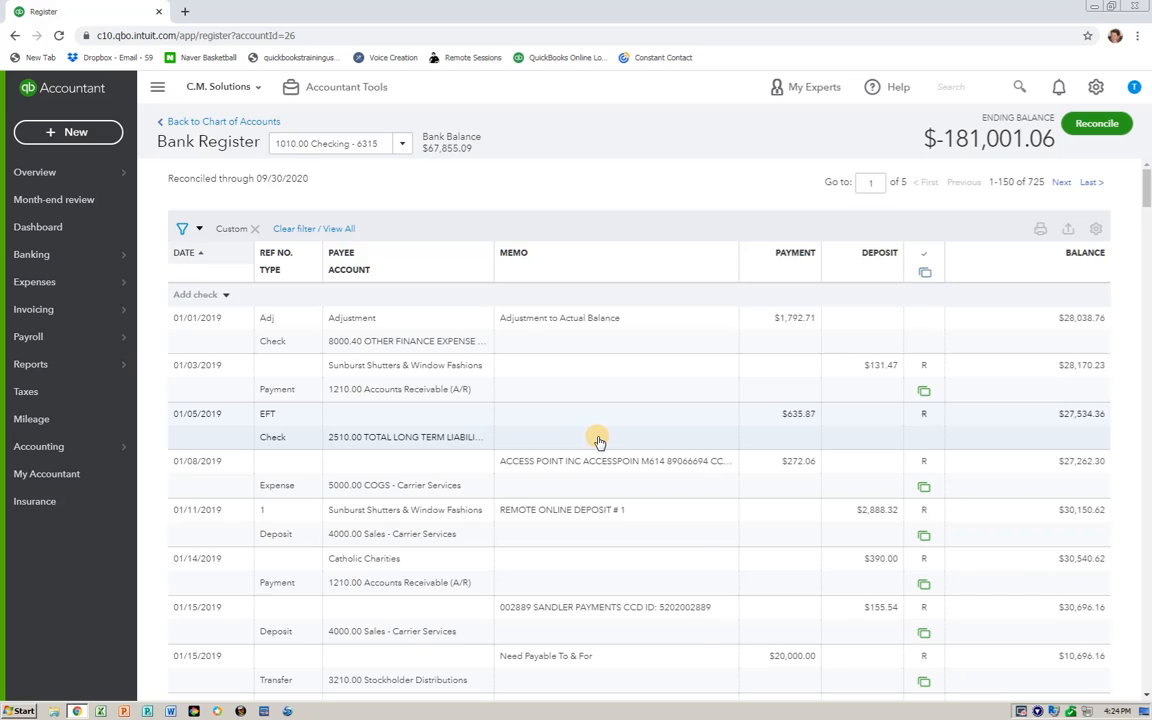
- Examine the filtered register's transactions and their reconciliation status marks
scroll(598, 441, down, 10)
scroll(598, 441, down, 10)
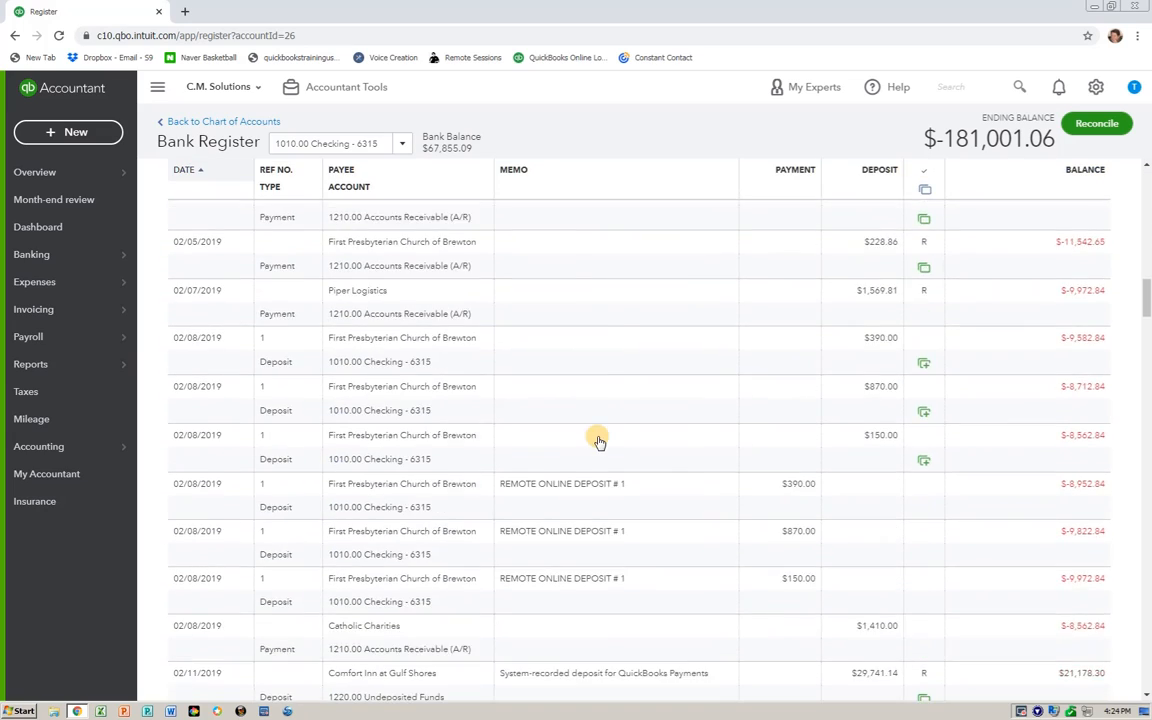
scroll(598, 441, up, 20)
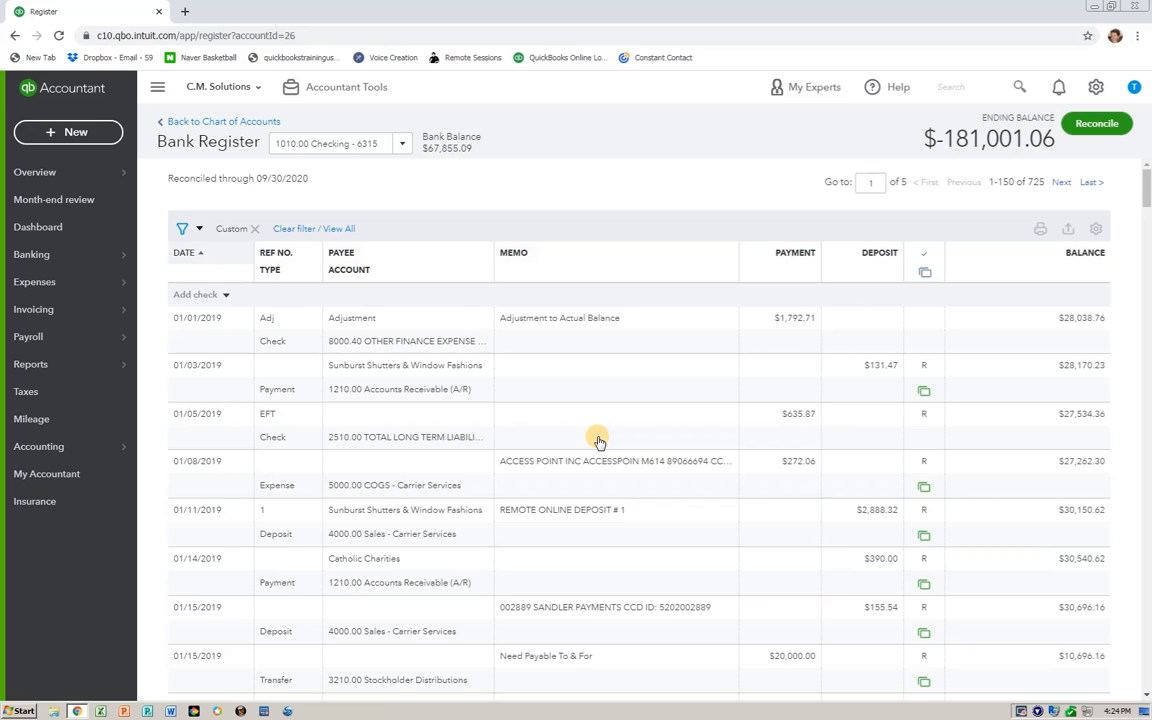
scroll(598, 441, down, 2)
scroll(598, 441, up, 2)
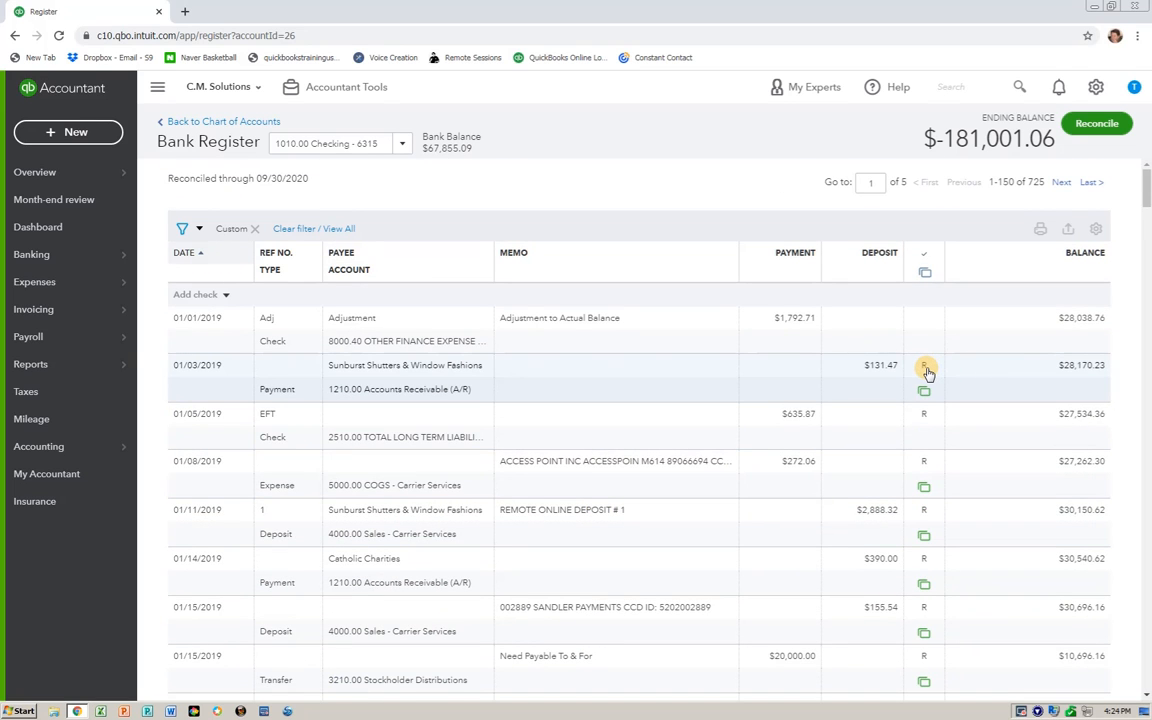
mouse_move(928, 372)
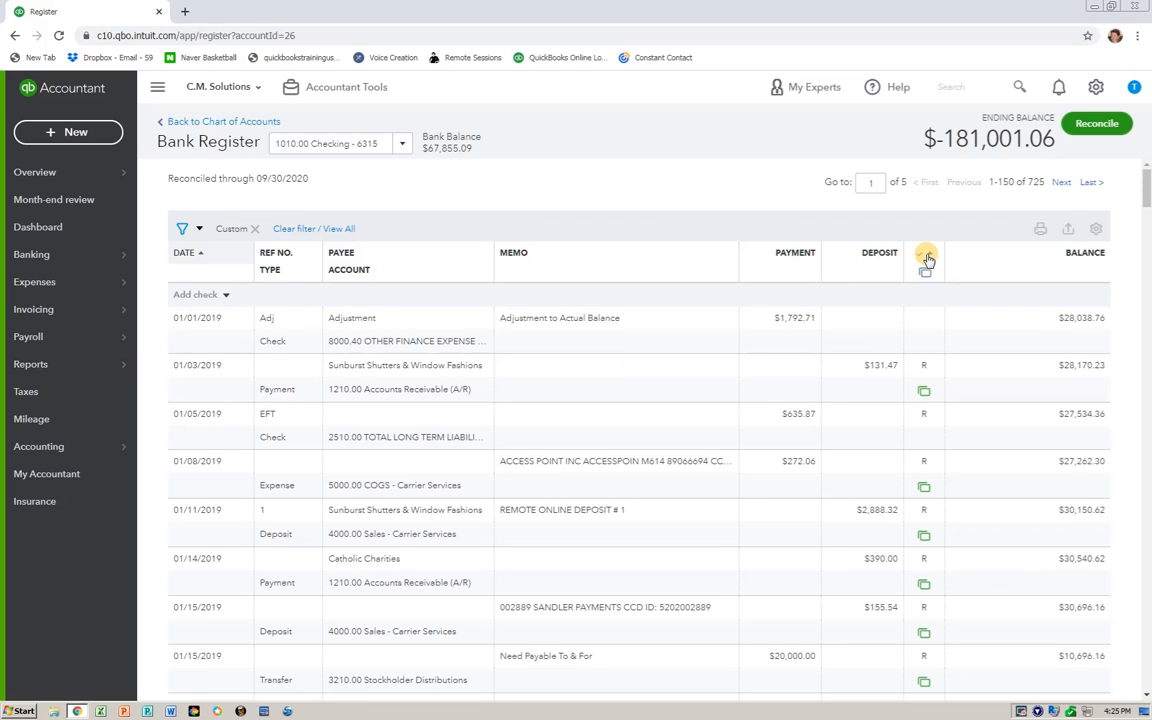
mouse_move(921, 259)
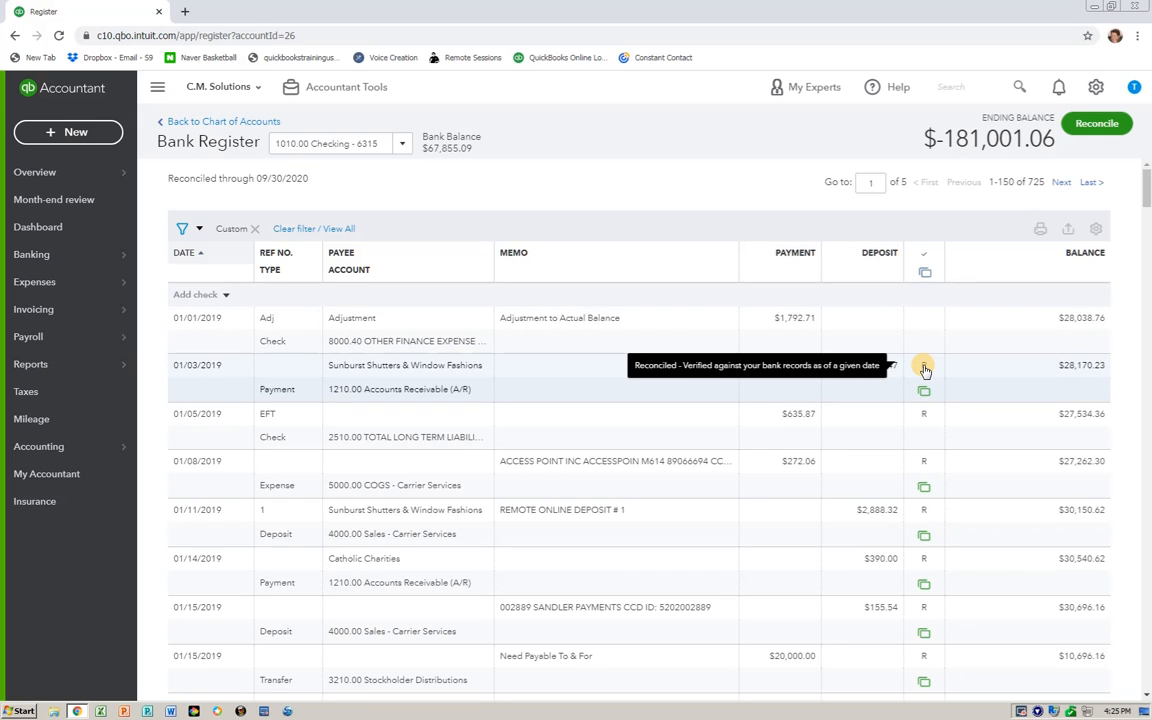
- Clear the reconciled status of the 01/03/2019 Sunburst Shutters payment and save it, accepting all warnings and suppressing the reconciled-transaction warning for future edits
click(925, 370)
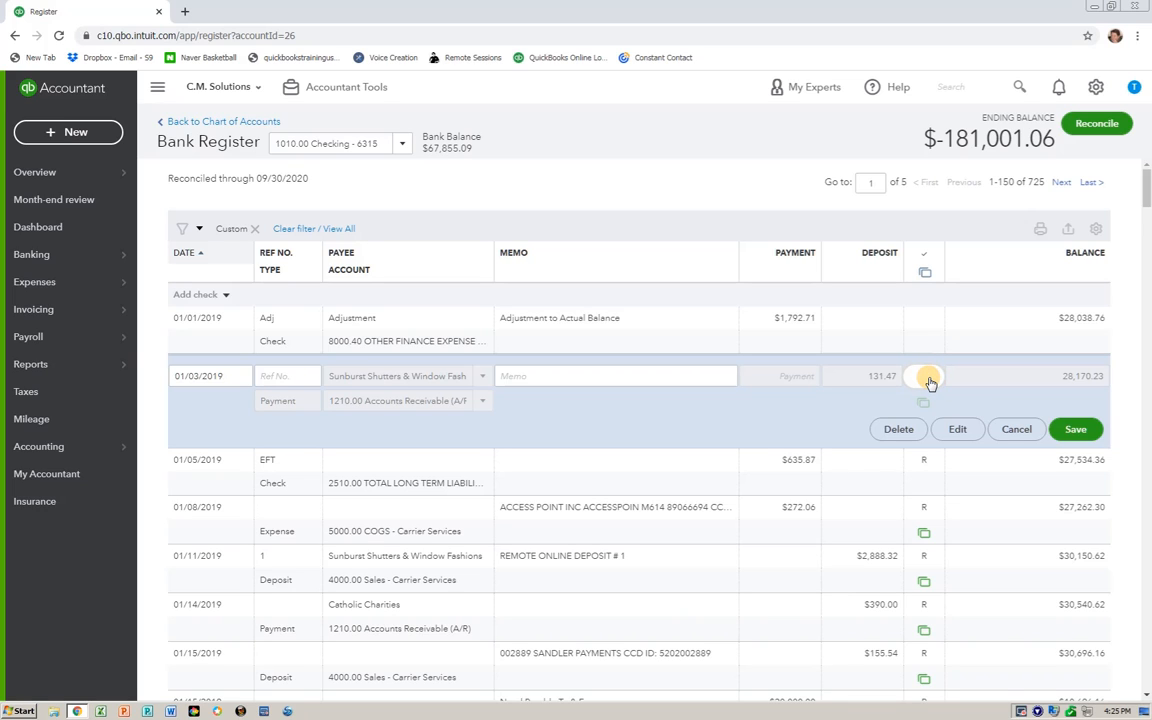
click(1080, 432)
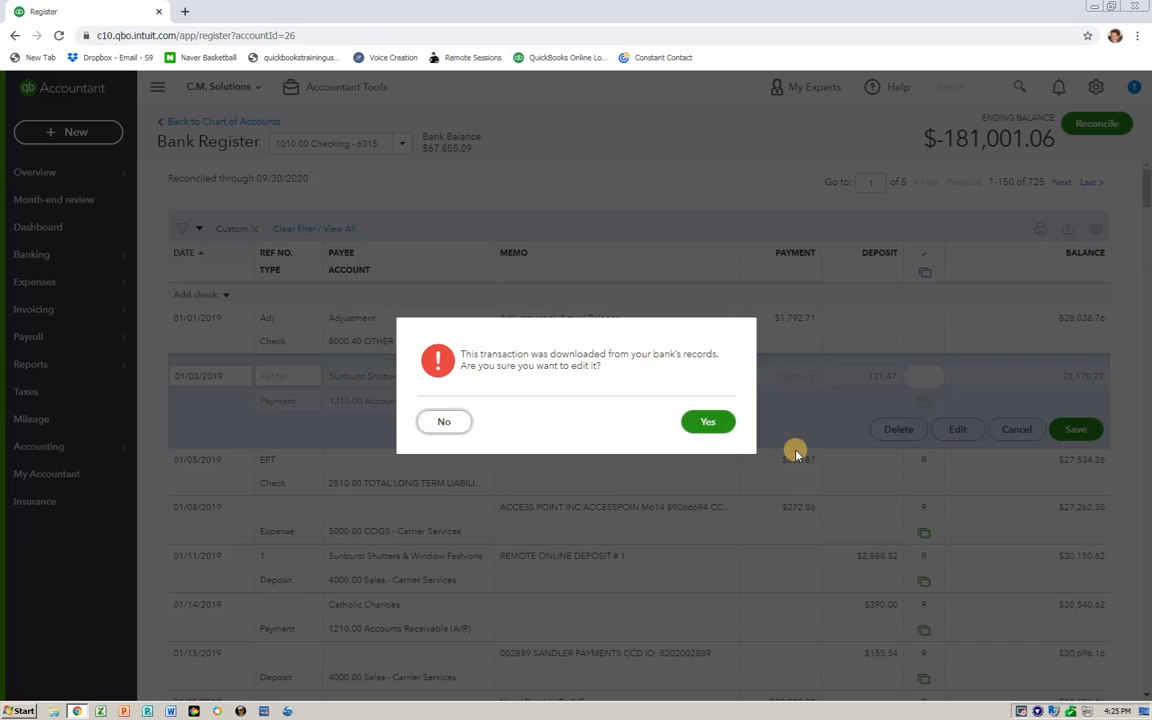
click(725, 425)
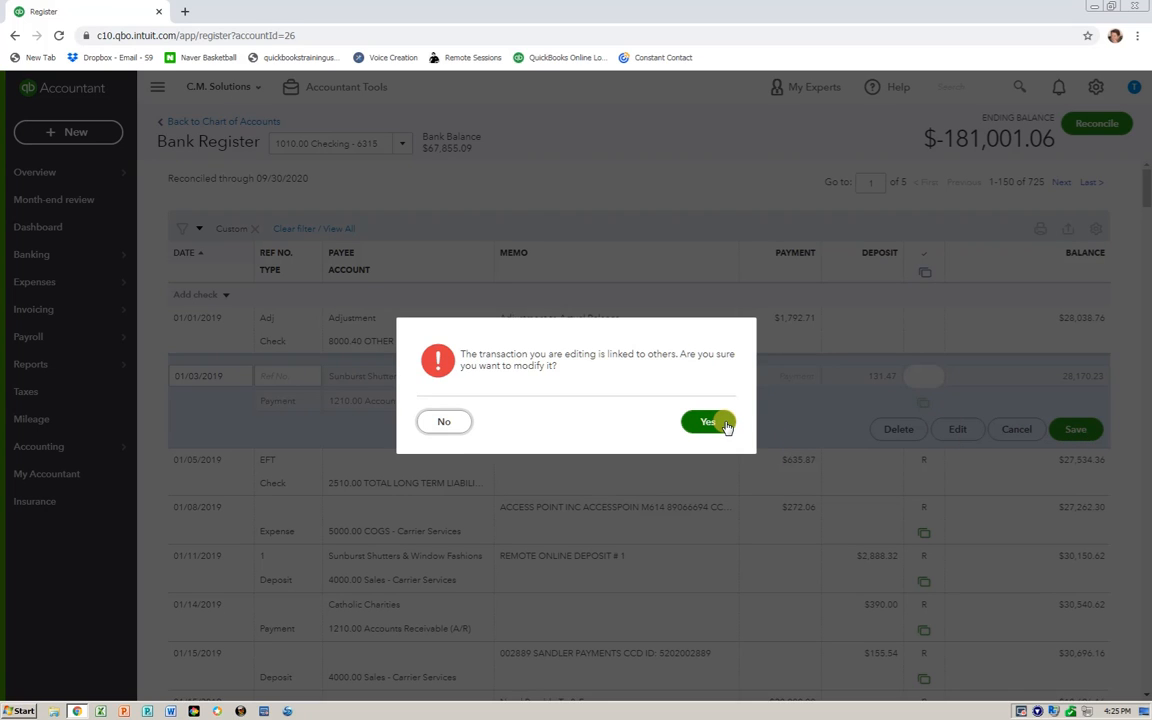
click(718, 427)
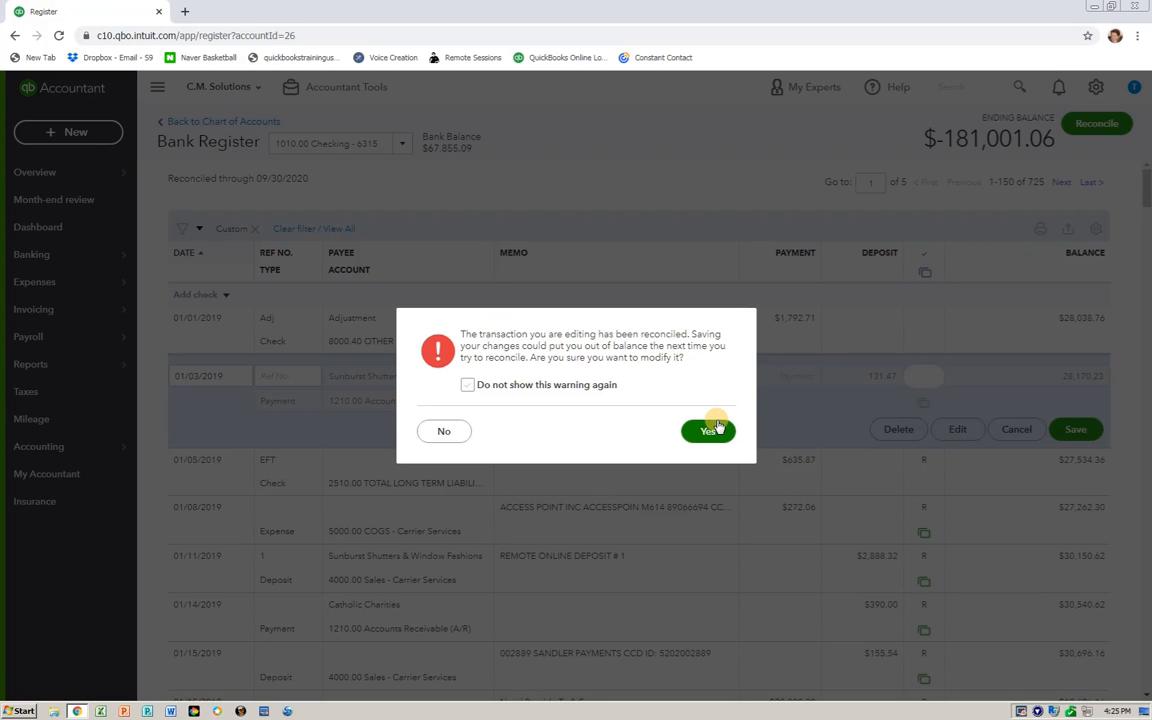
click(713, 433)
click(466, 385)
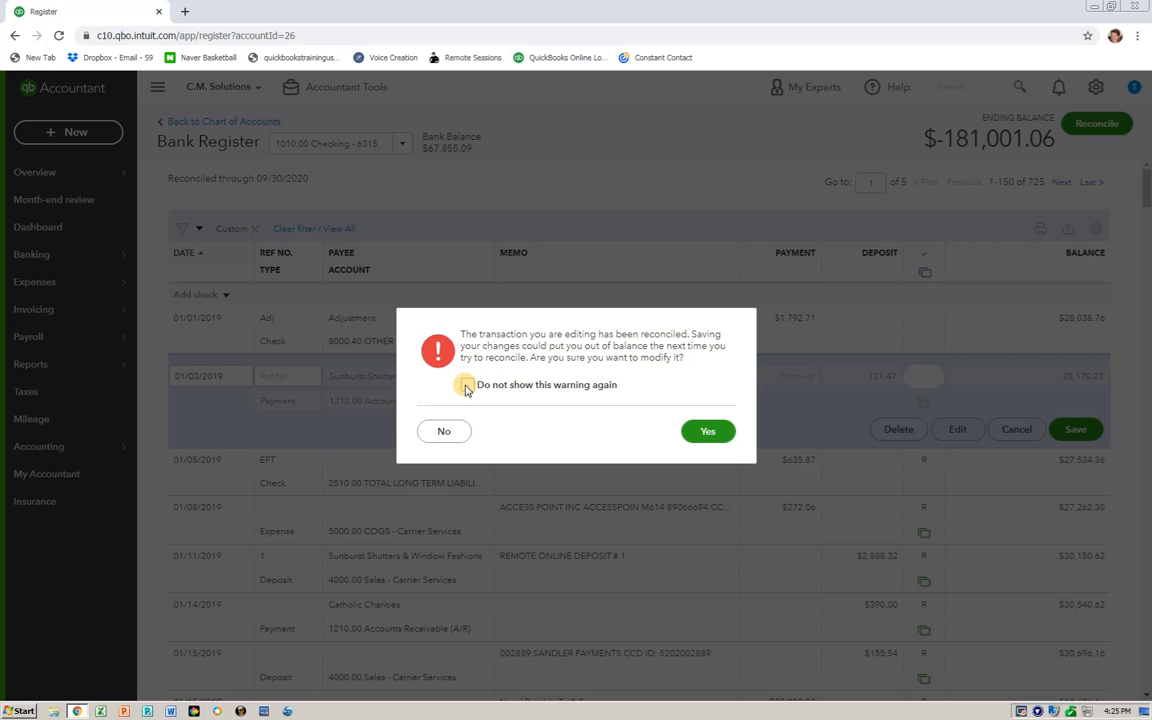
click(708, 433)
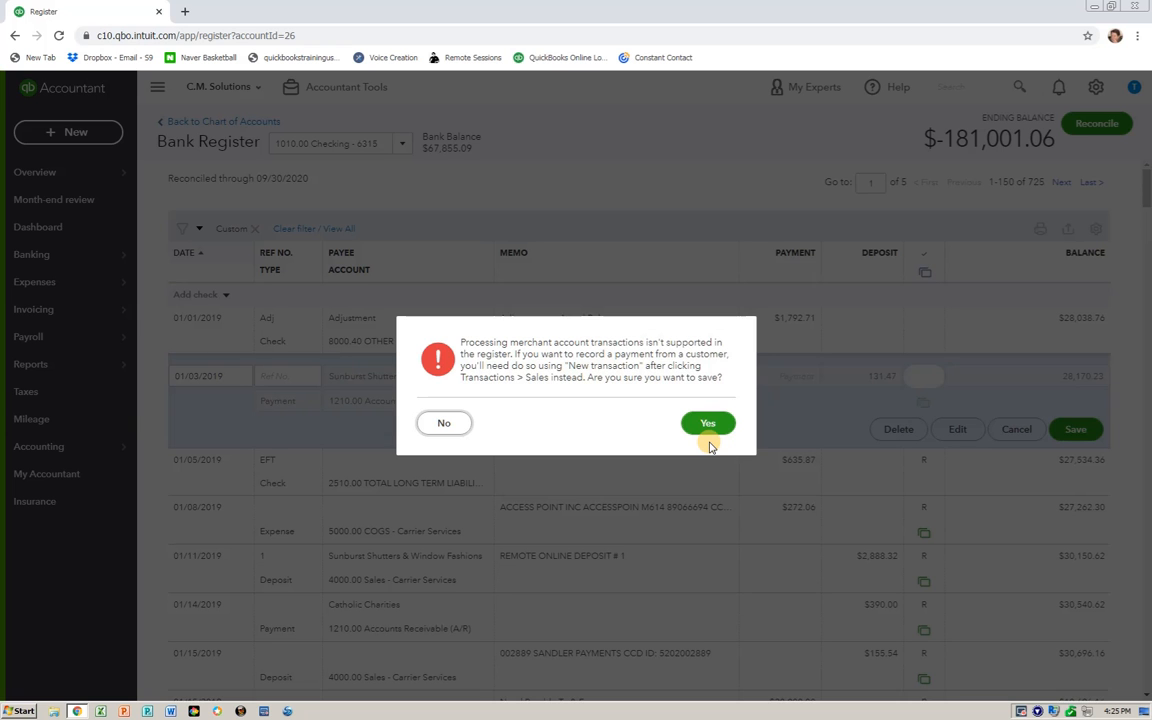
click(706, 424)
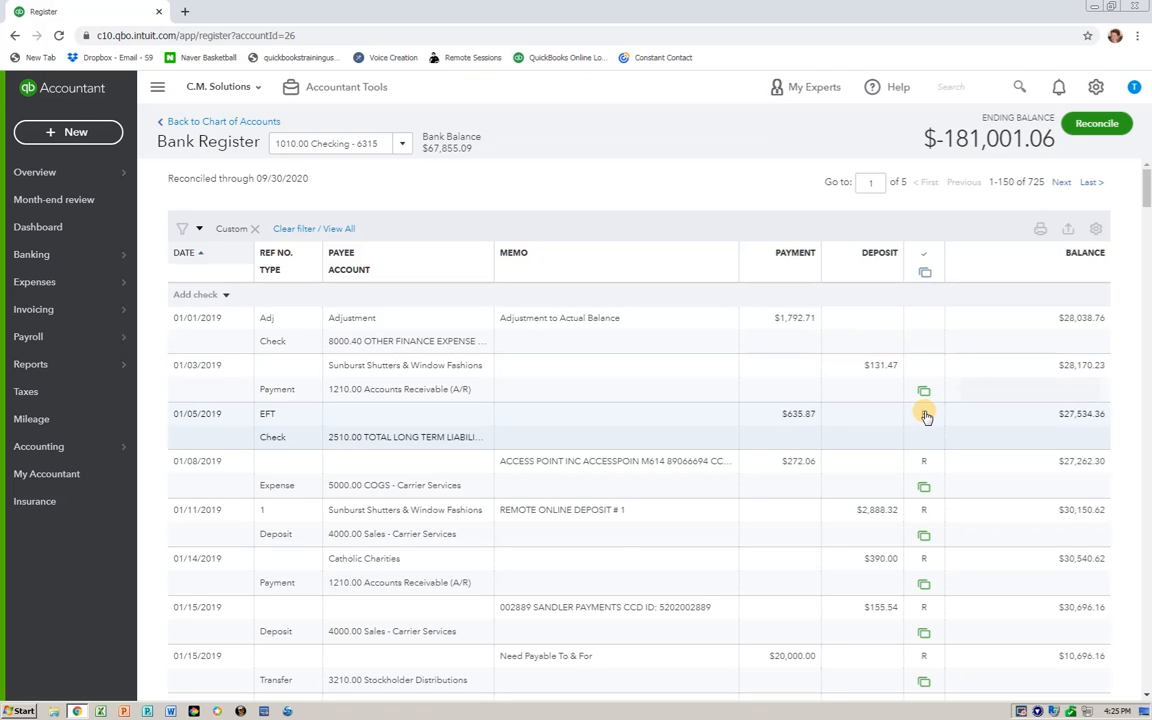
- Clear the reconciled status of the 01/05/2019 EFT check and the 01/08/2019 Access Point expense, saving each transaction
click(926, 416)
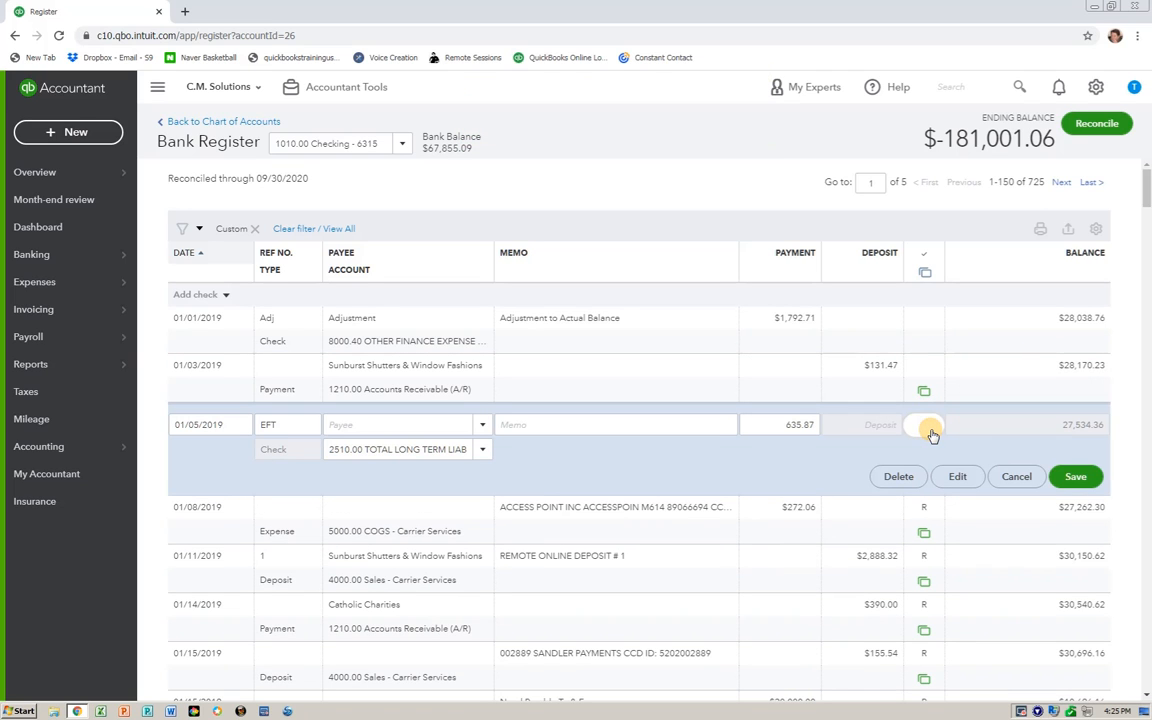
click(1074, 476)
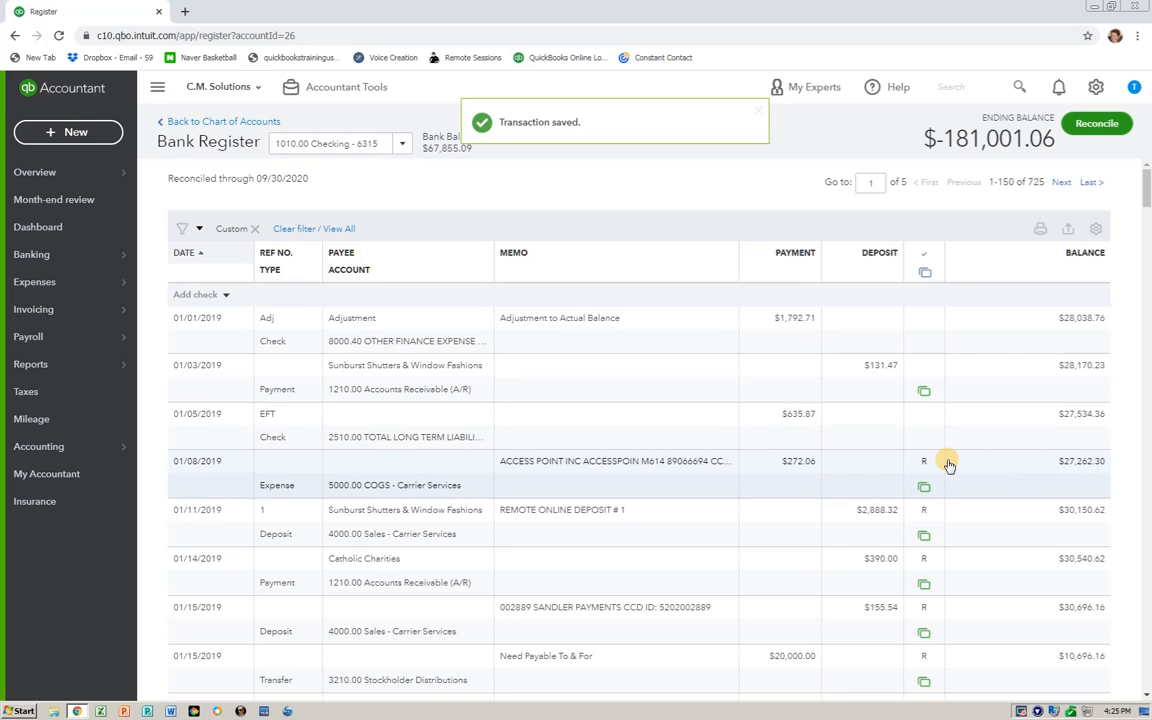
click(924, 466)
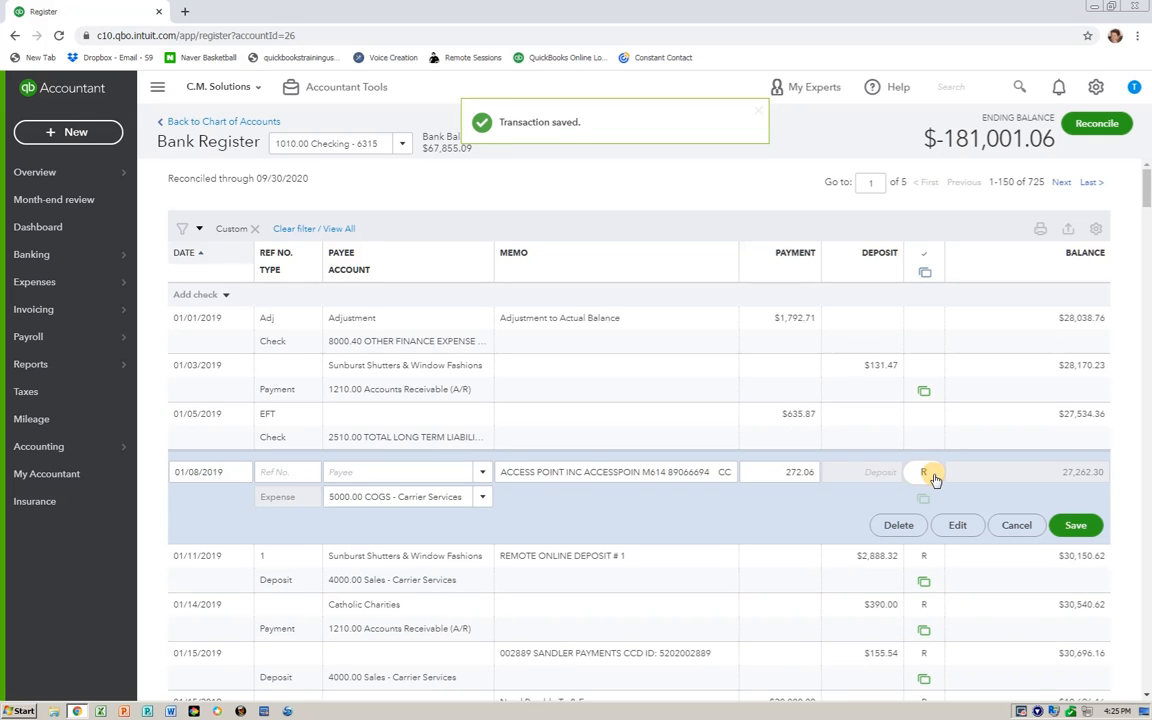
click(1068, 527)
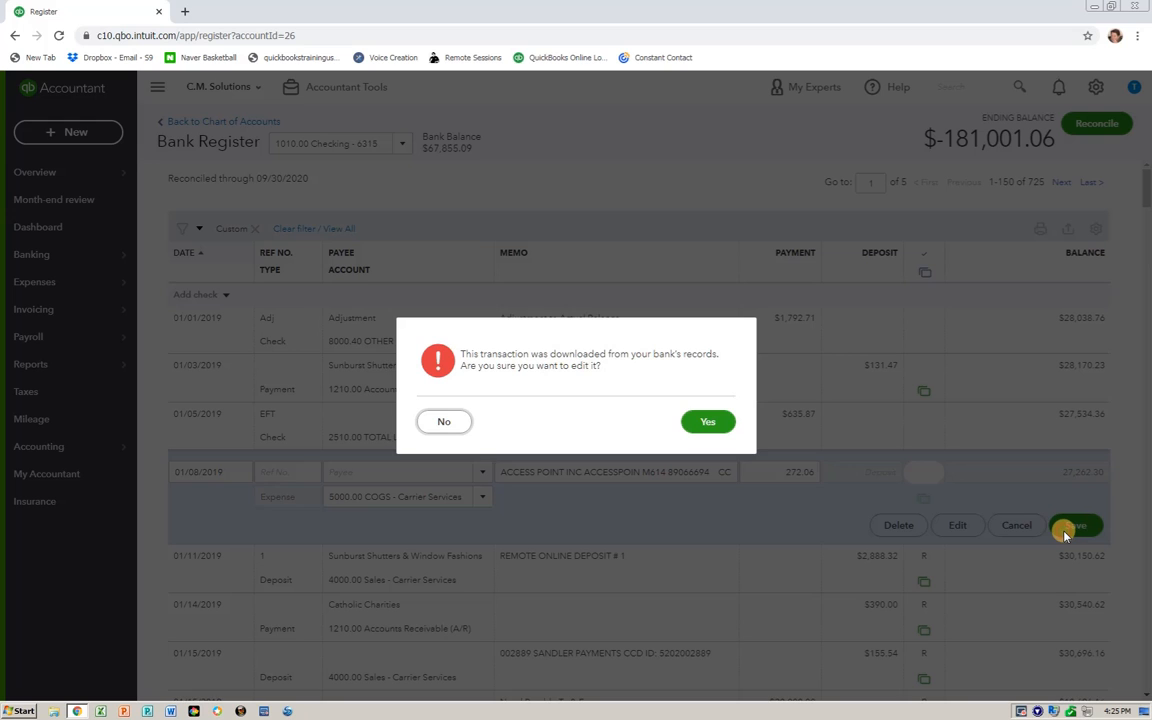
click(713, 424)
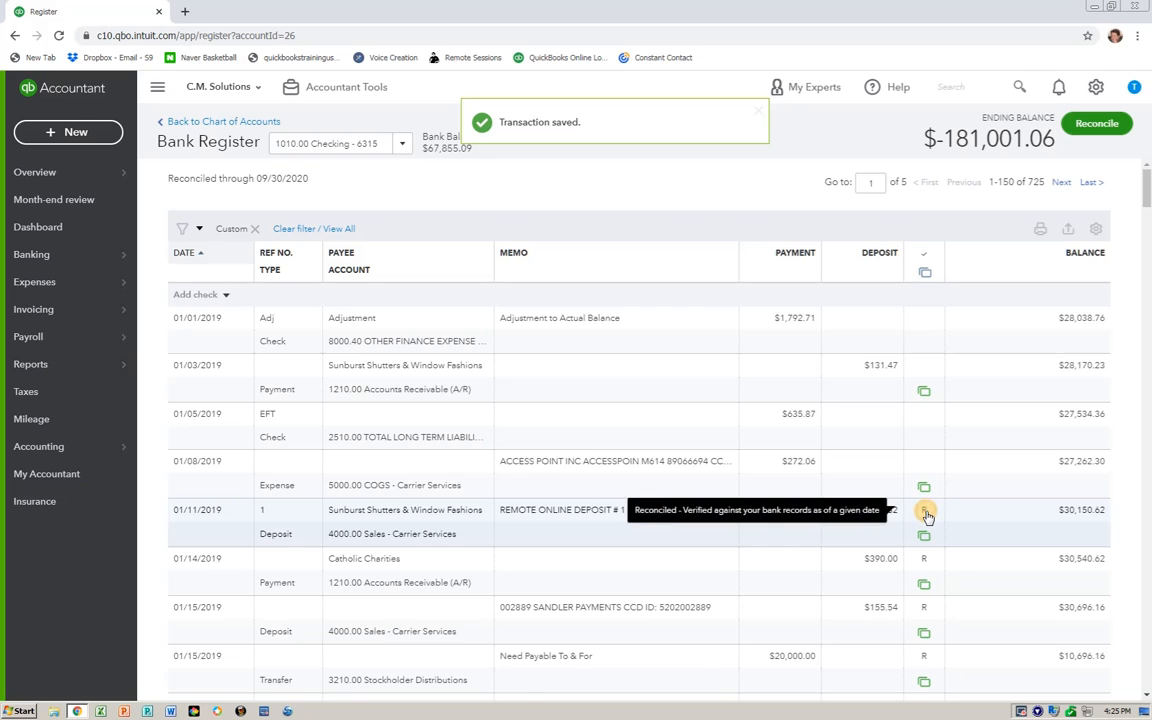
- Clear the reconciled status of the 01/11/2019 Sunburst Shutters deposit and save the downloaded transaction
click(926, 514)
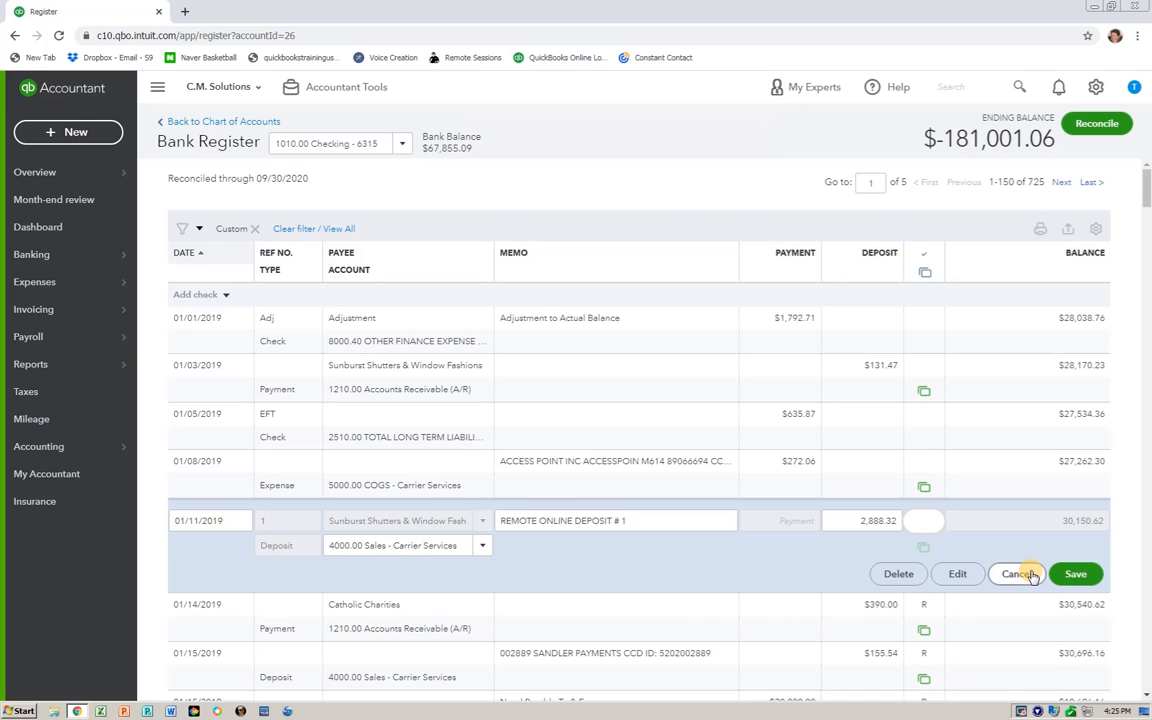
click(1088, 574)
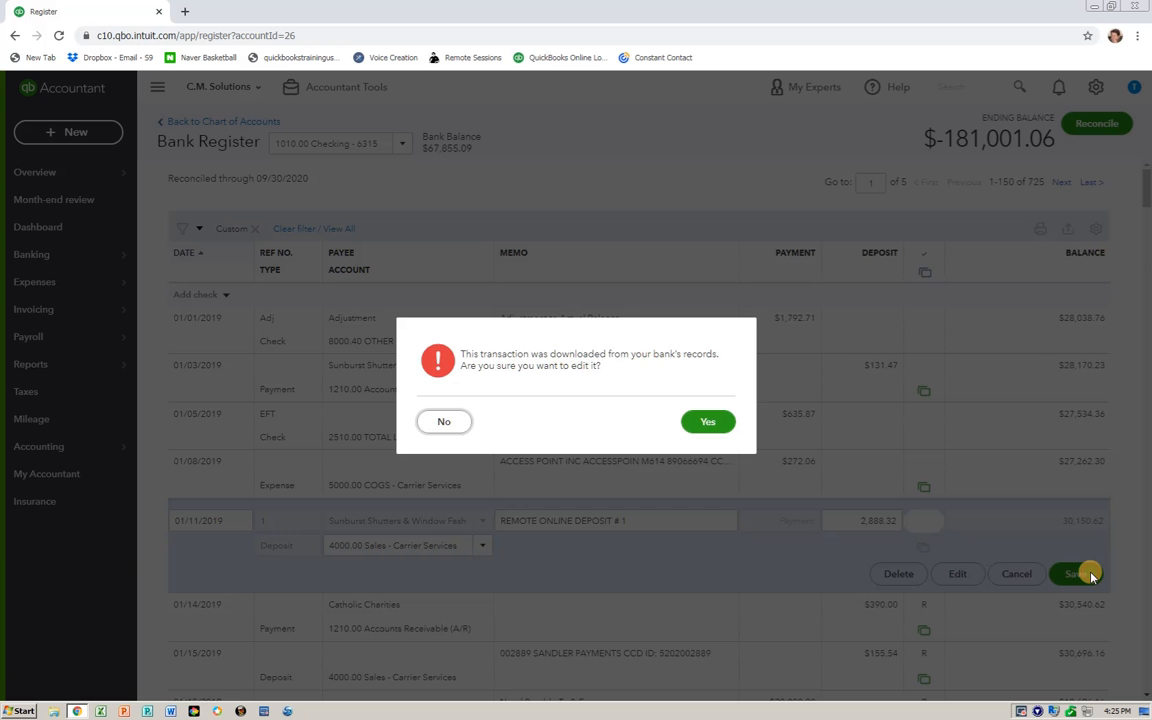
click(726, 424)
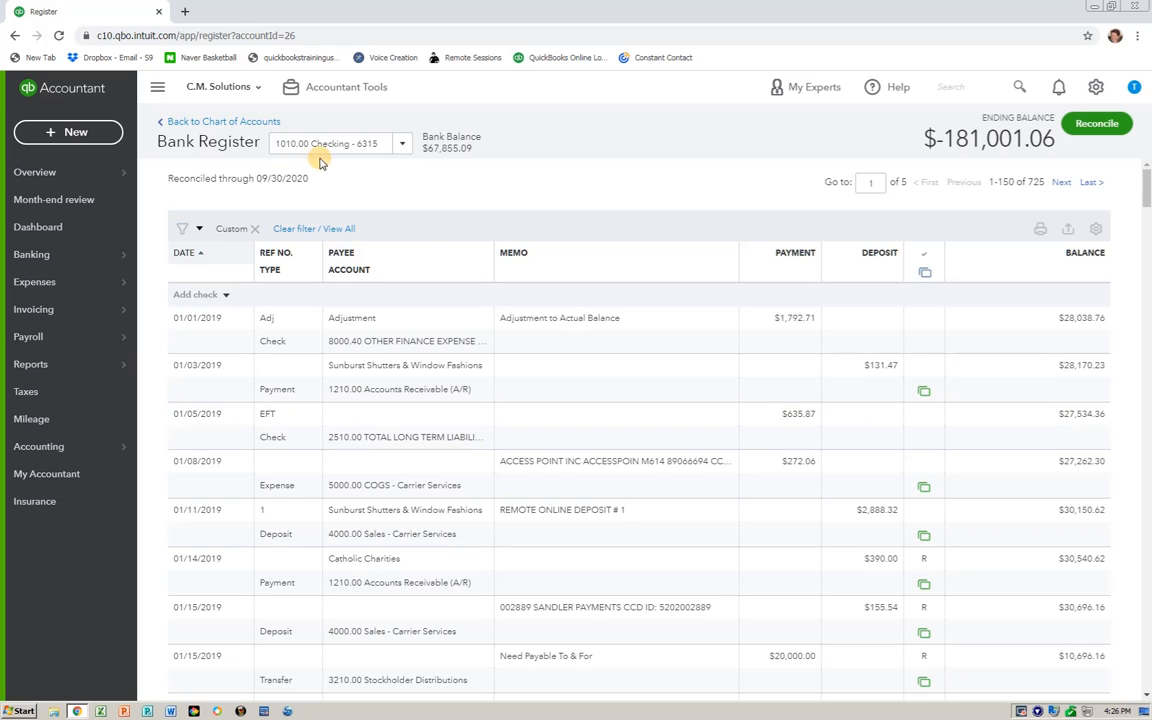
- Return to the chart of accounts and open the register of the 2050.05 AA Citi Credit Card account
click(226, 122)
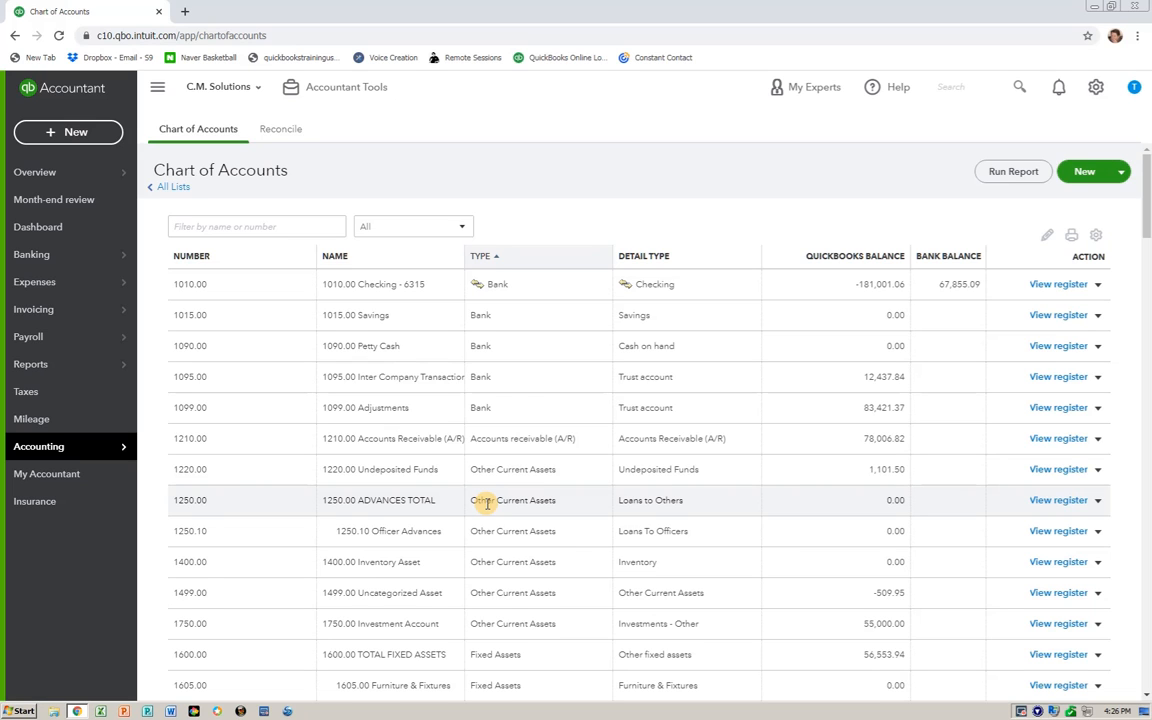
scroll(487, 503, down, 2)
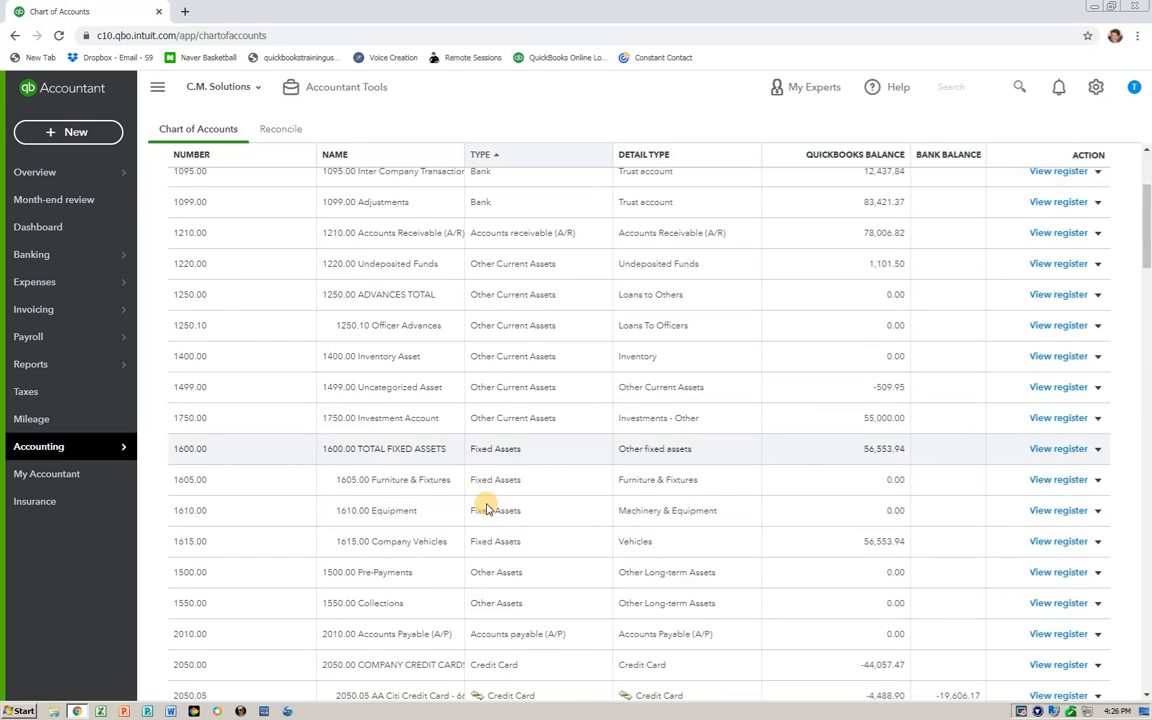
scroll(487, 510, down, 2)
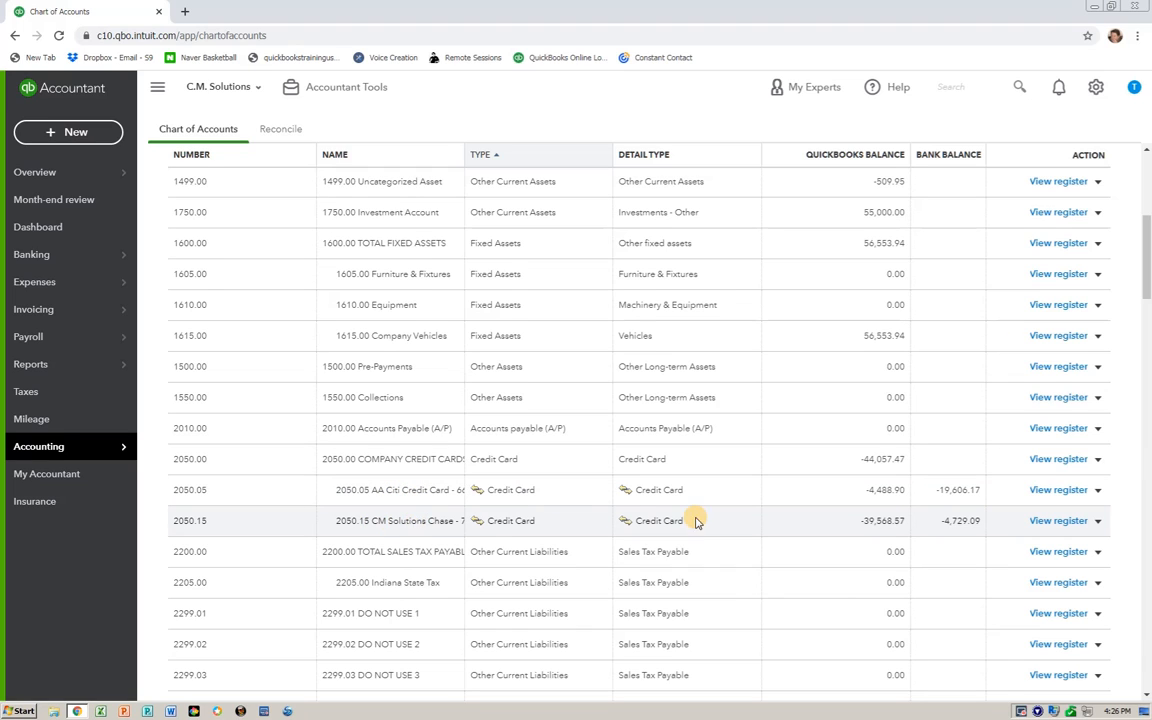
click(1058, 490)
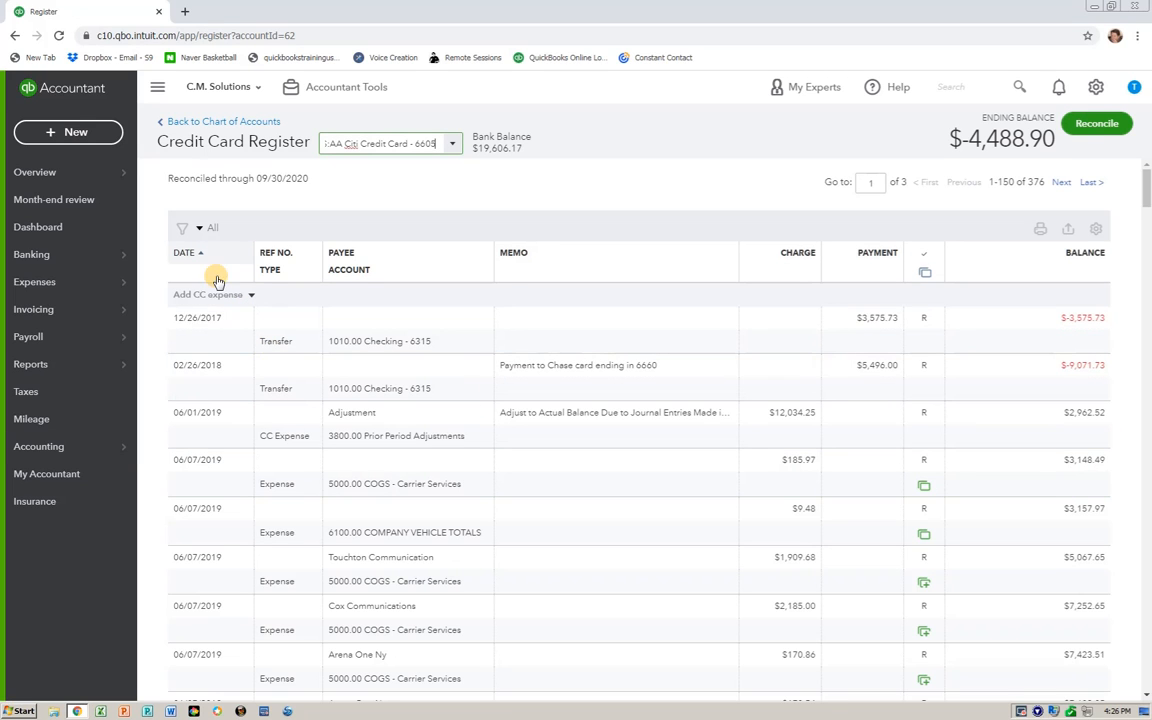
- Filter the credit card register to transactions dated from 01/01/2019 to 12/31/2020
click(199, 228)
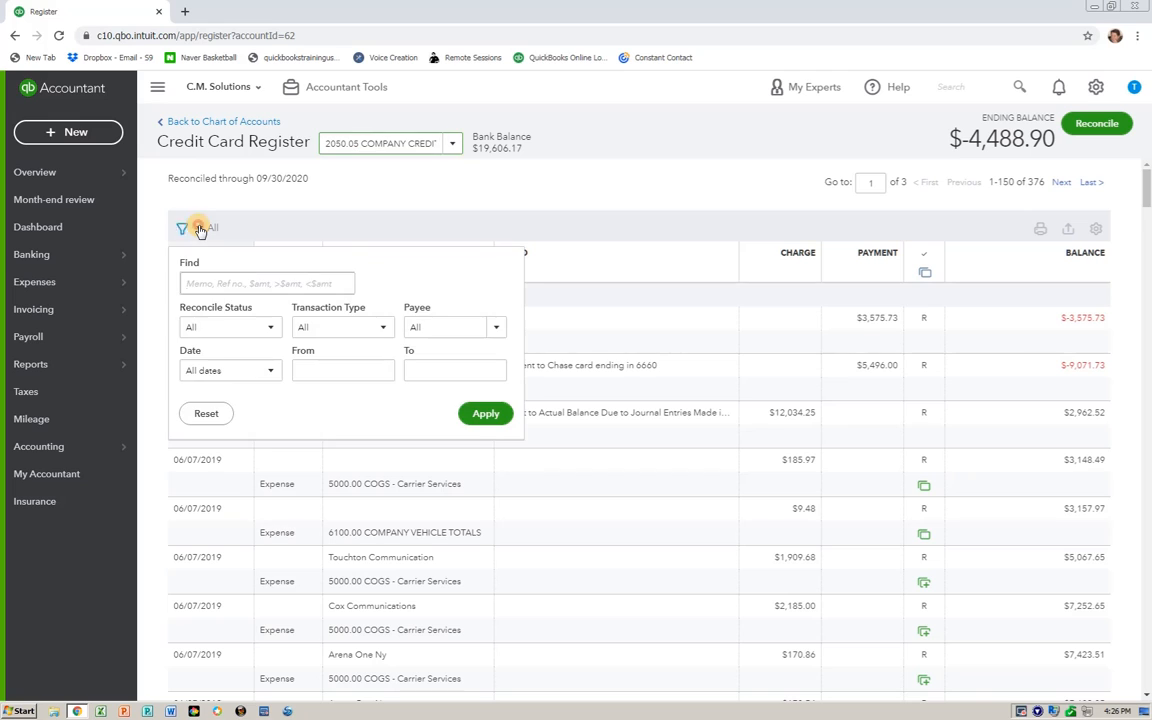
click(310, 373)
text(0)
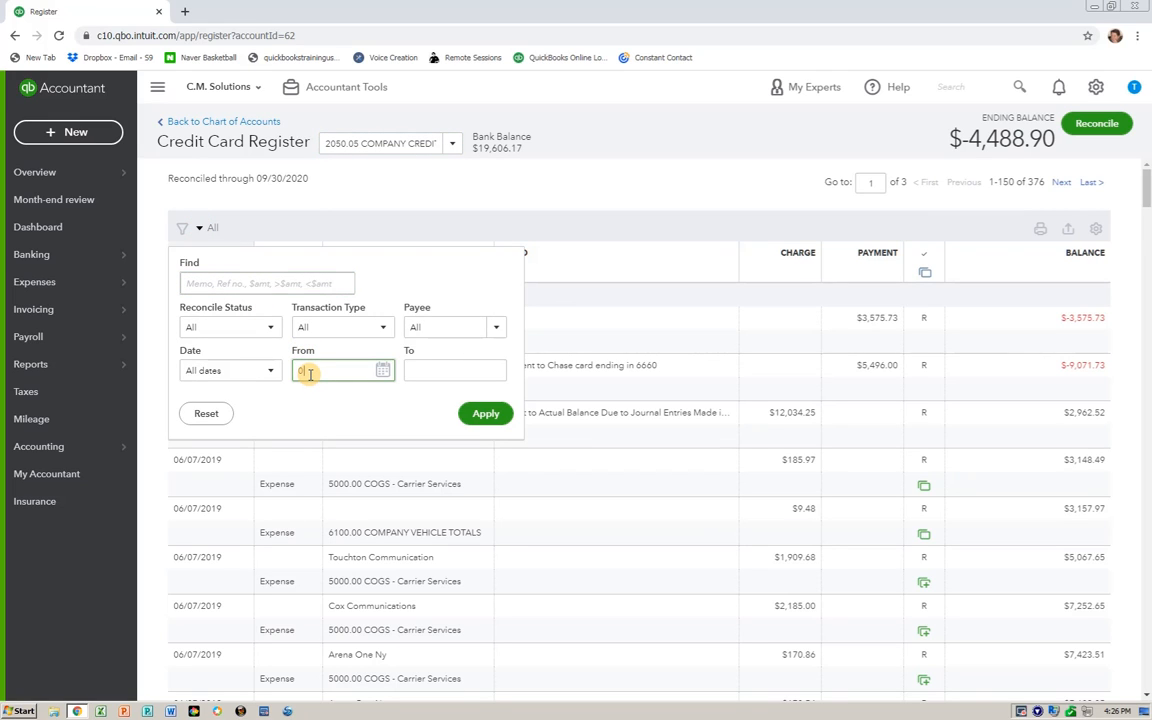
text(10119)
click(424, 372)
text(1)
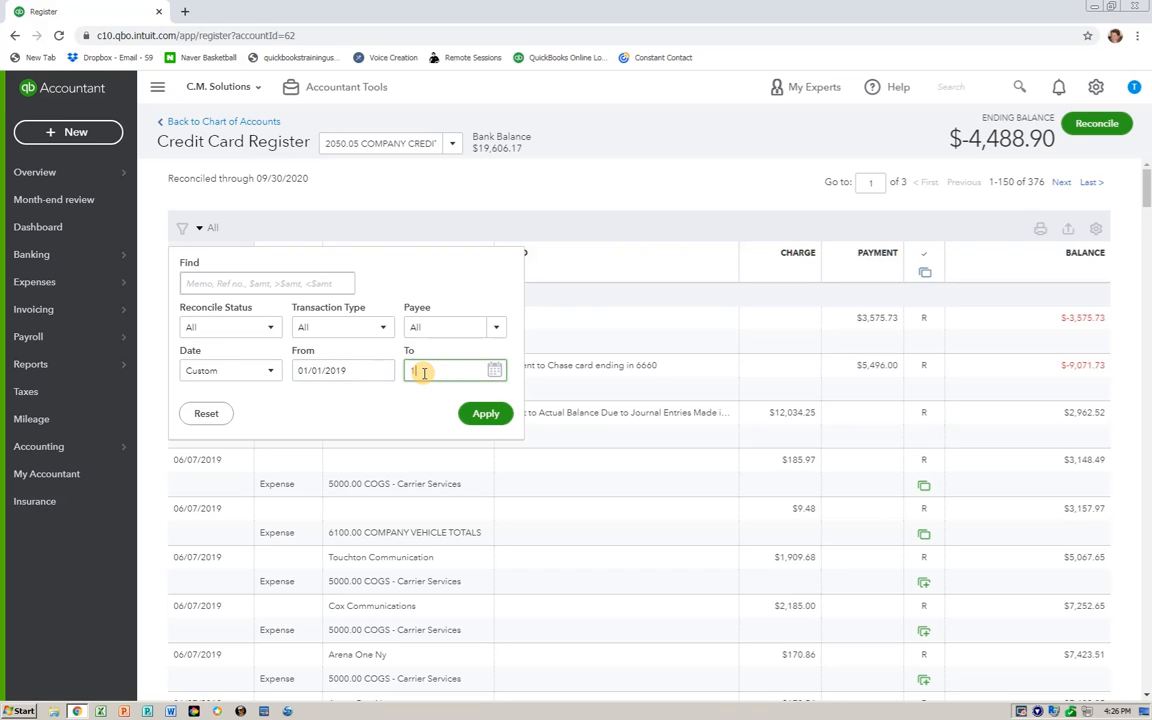
text(2311)
text(20)
click(491, 417)
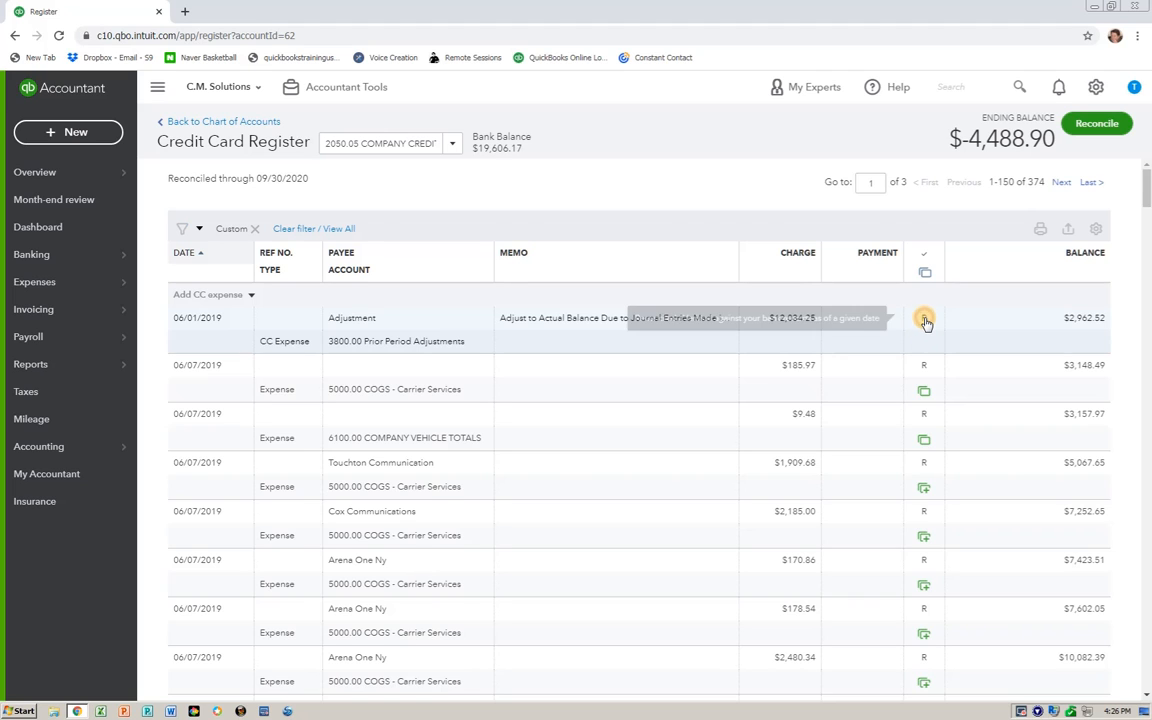
- Clear the reconciled status of the 06/01/2019 Adjustment CC expense and save the transaction
click(926, 322)
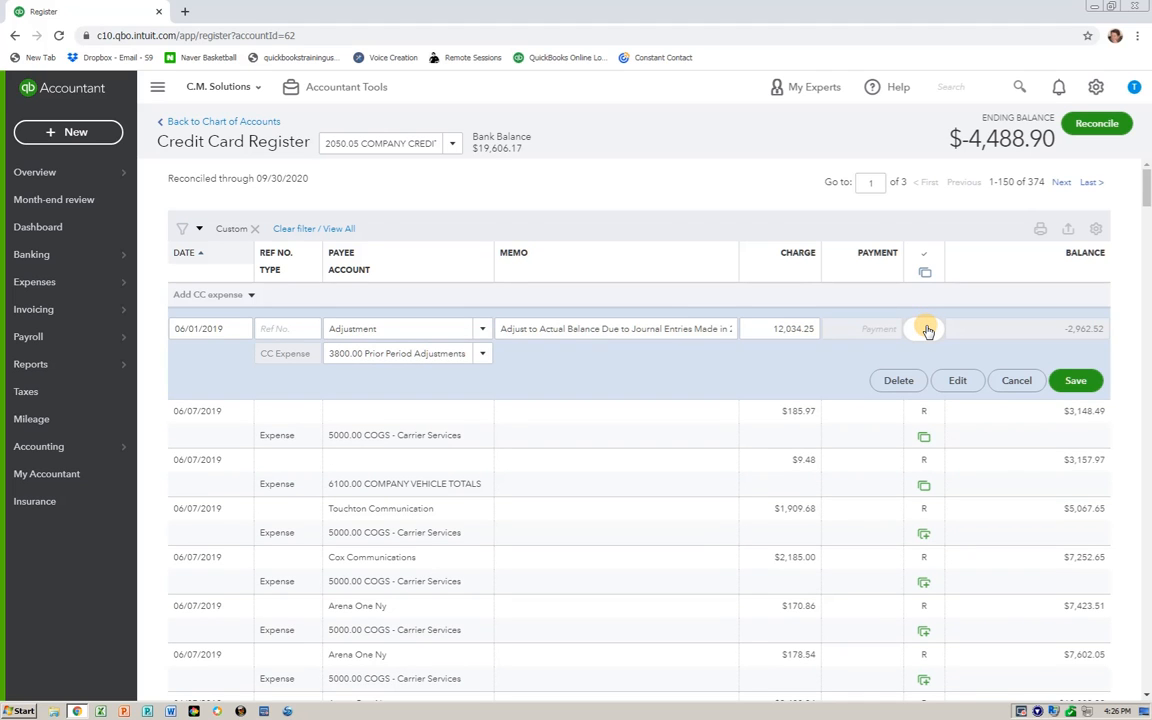
click(1087, 381)
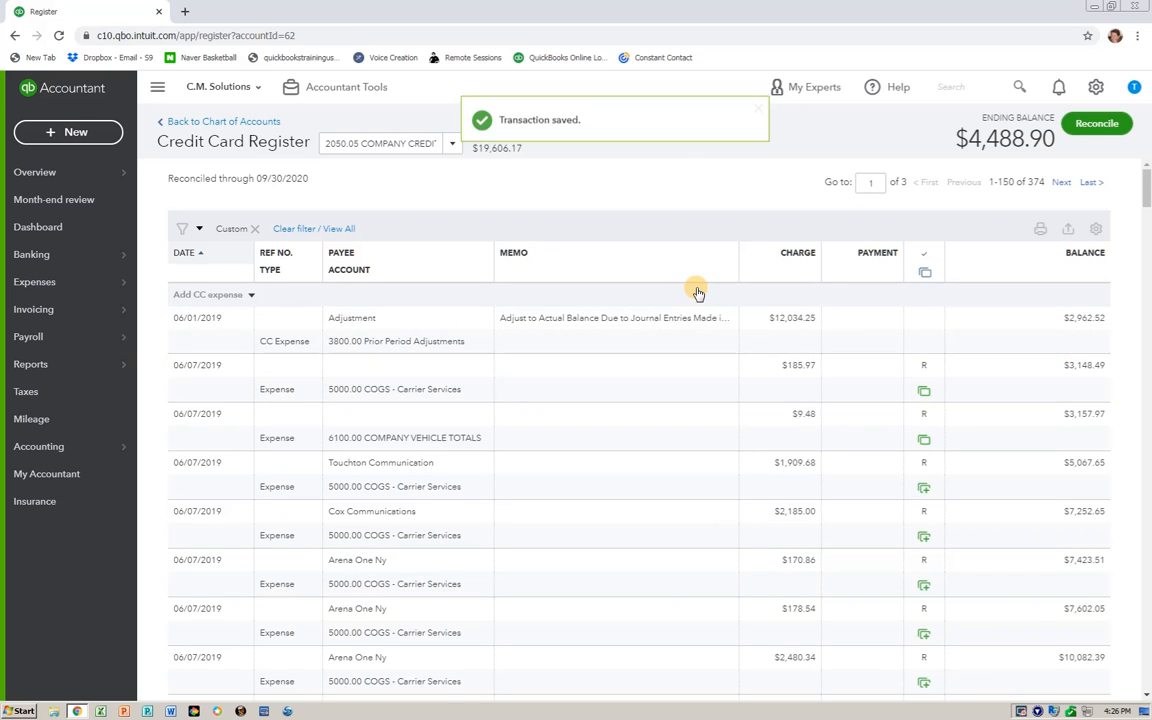
click(454, 146)
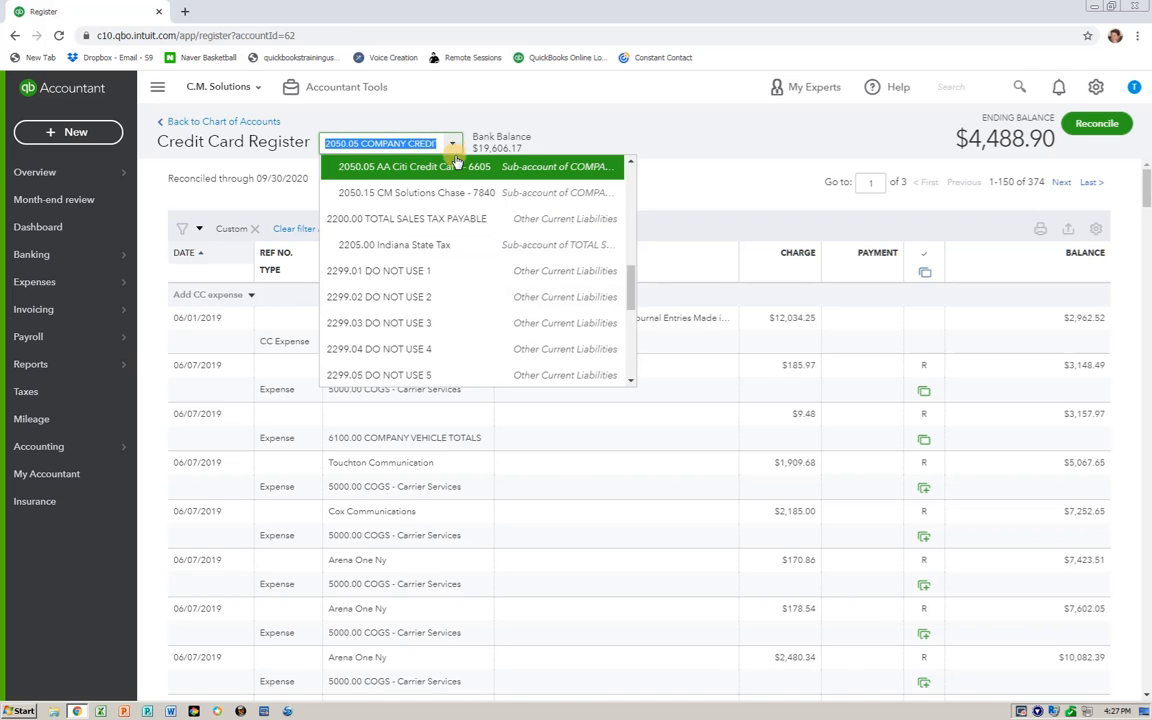
click(745, 127)
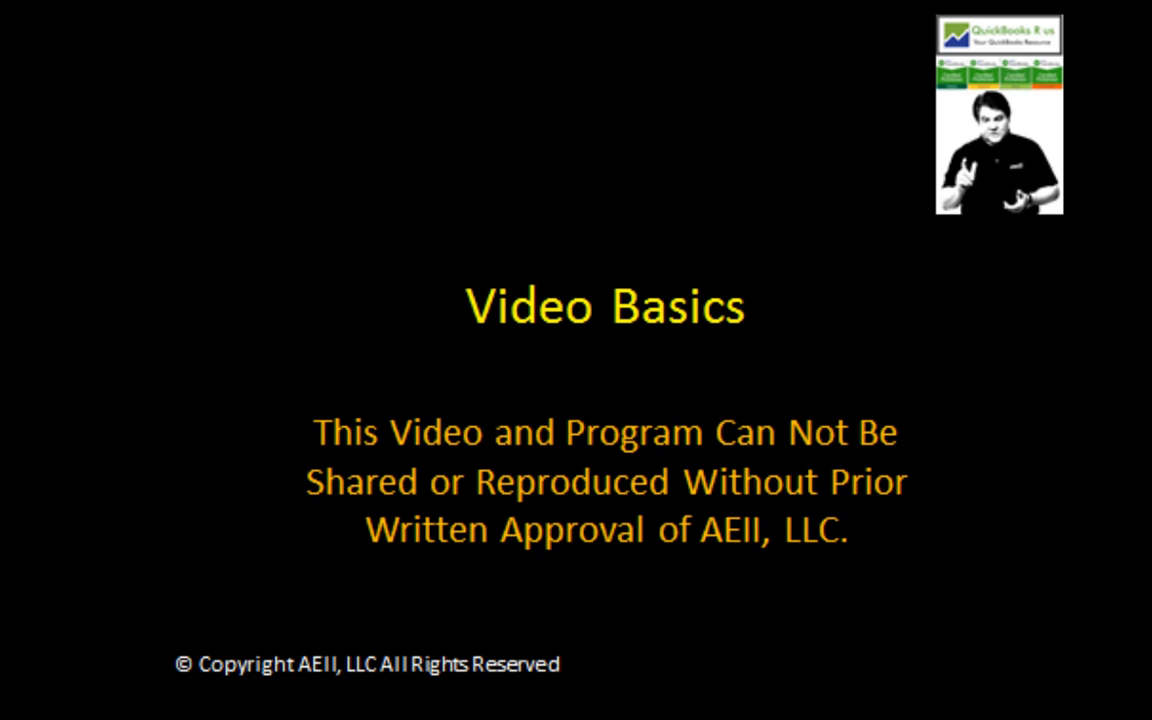